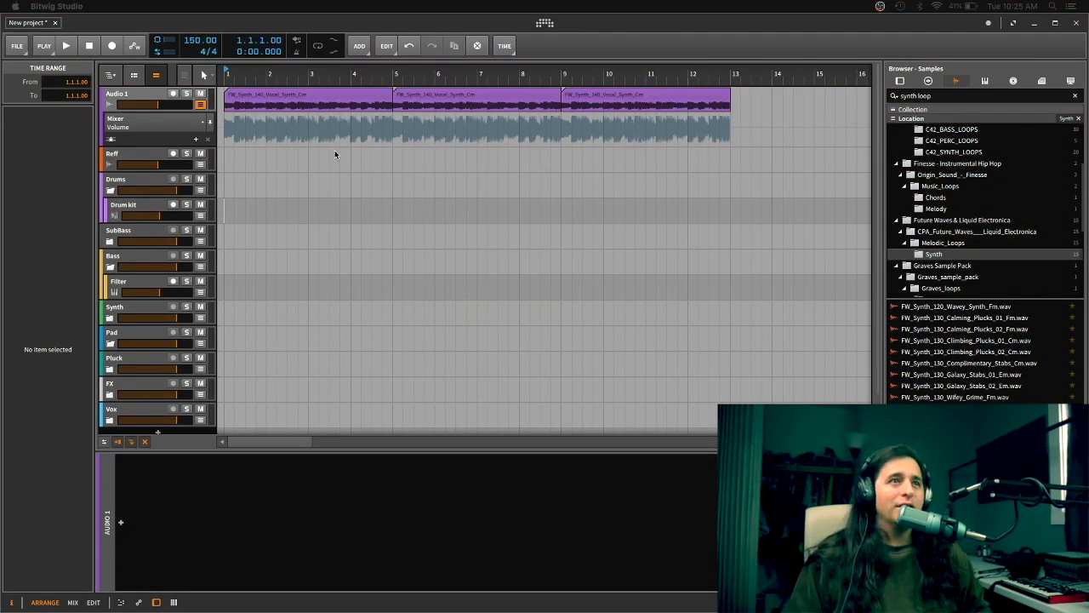
Play the Audio 1 synth loop, stop it at bar 4, and select the Audio 1 track
click(89, 50)
key(space)
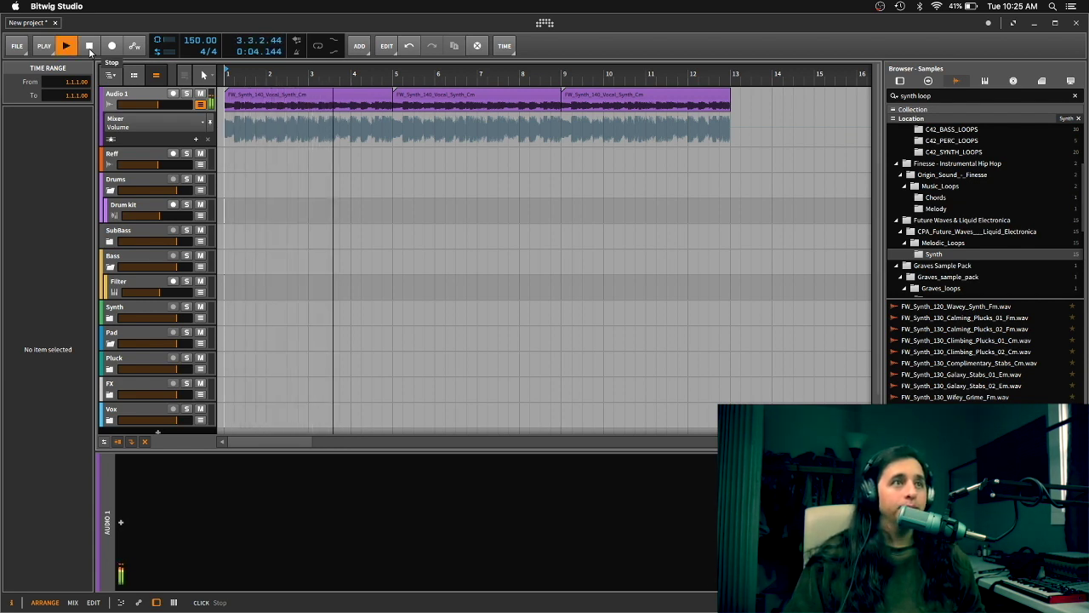
click(89, 46)
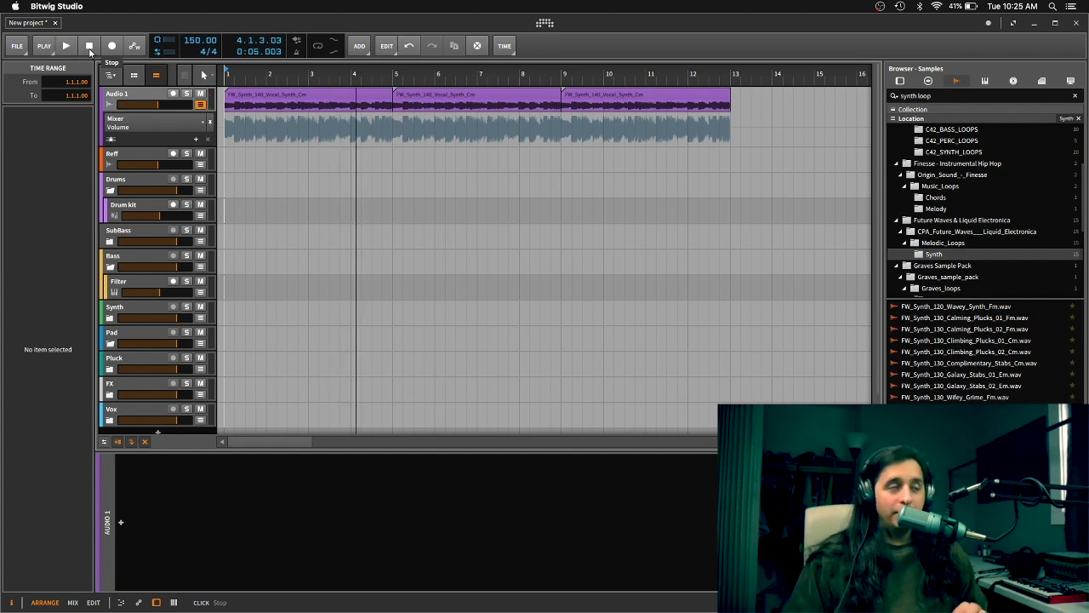
click(109, 525)
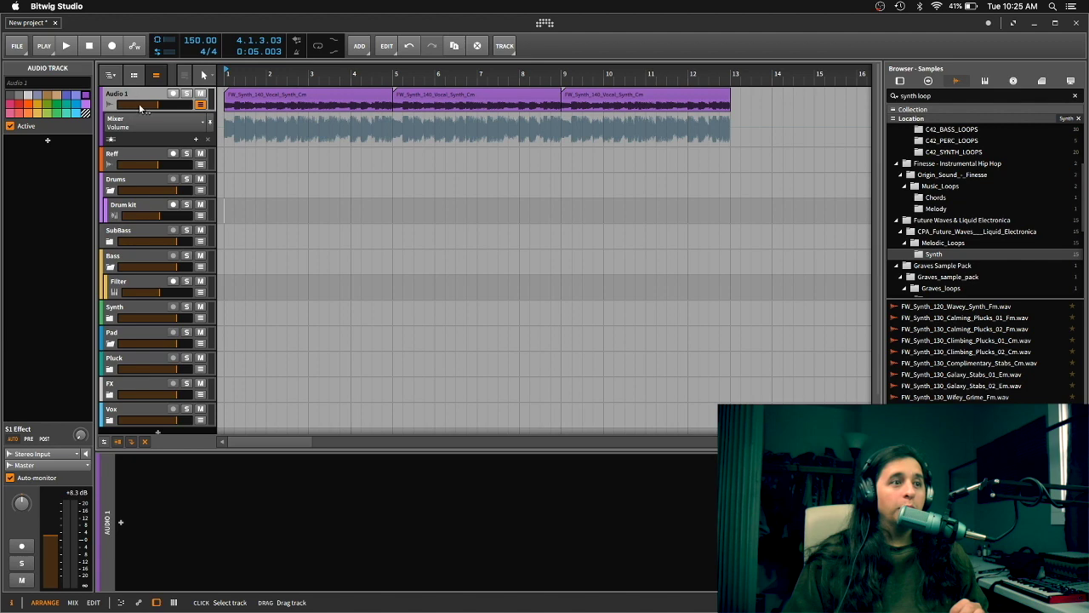
Insert a Filter device into Audio 1's chain by searching 'filt' in the browser
click(120, 523)
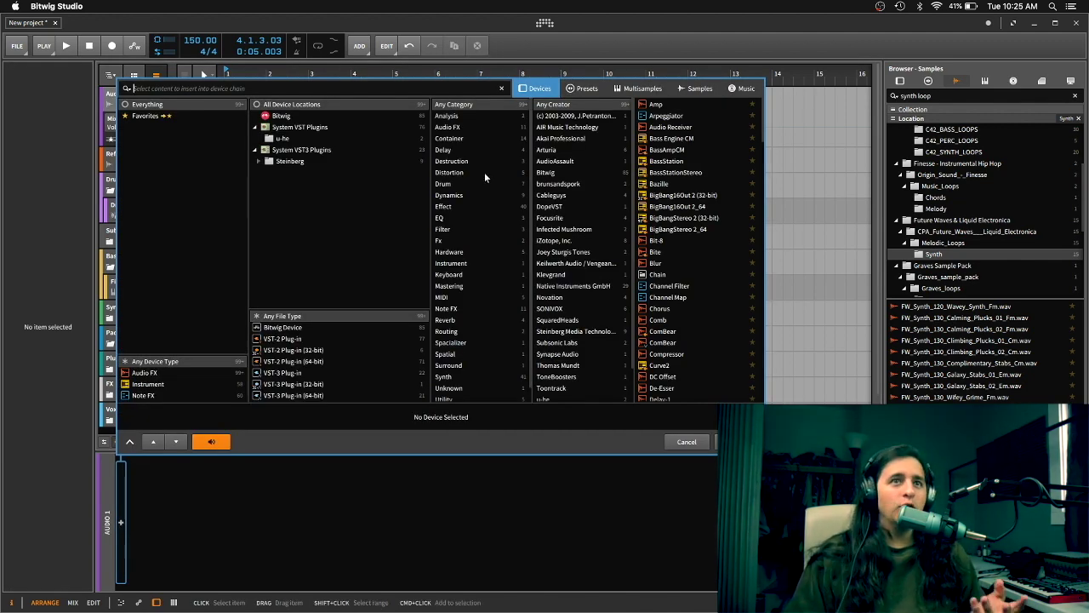
text(filt)
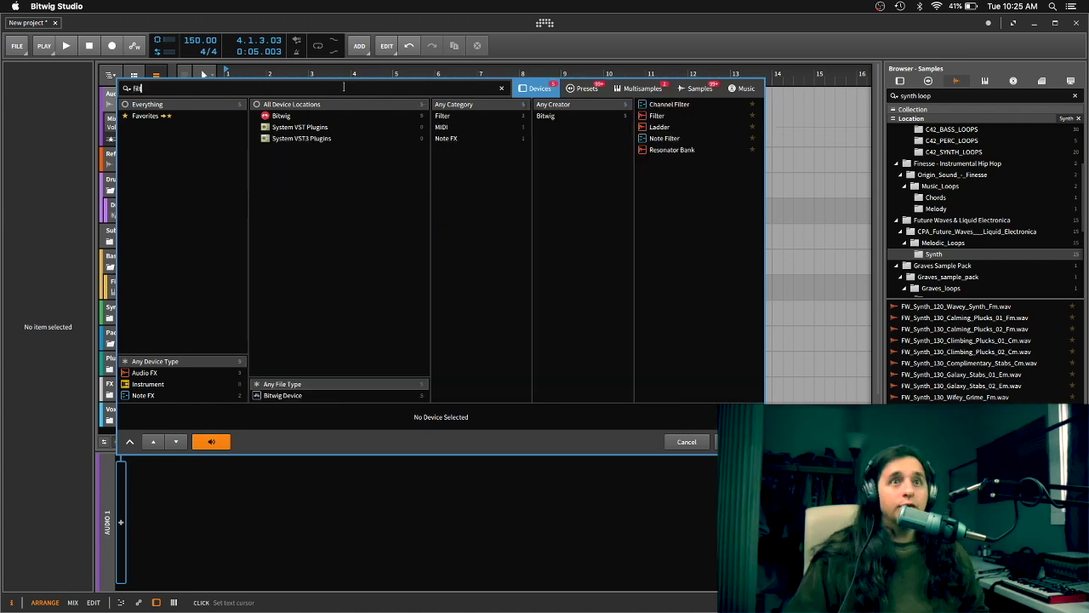
click(654, 116)
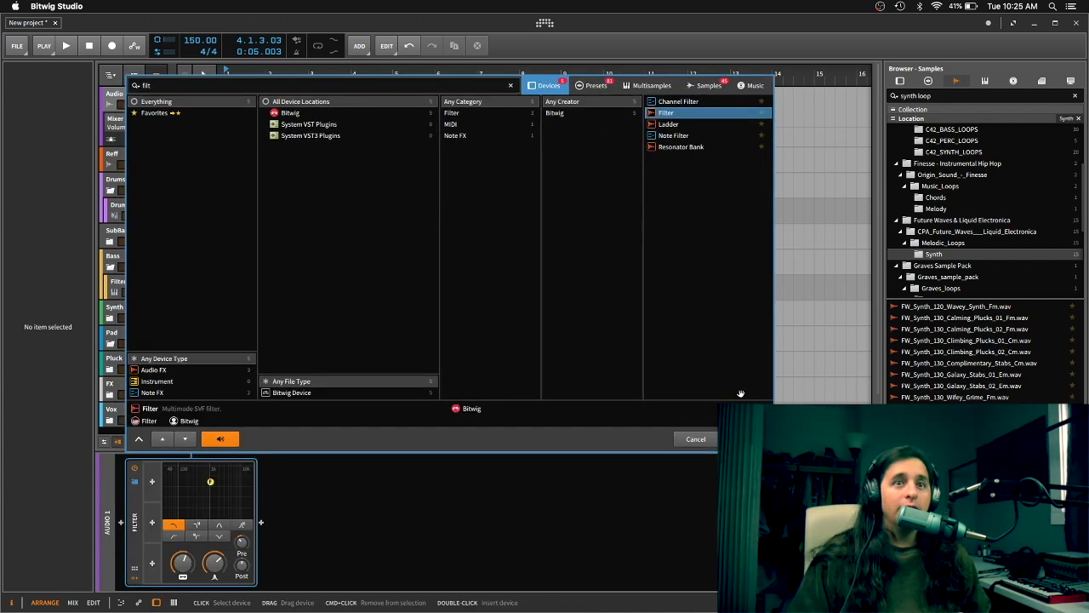
key(Return)
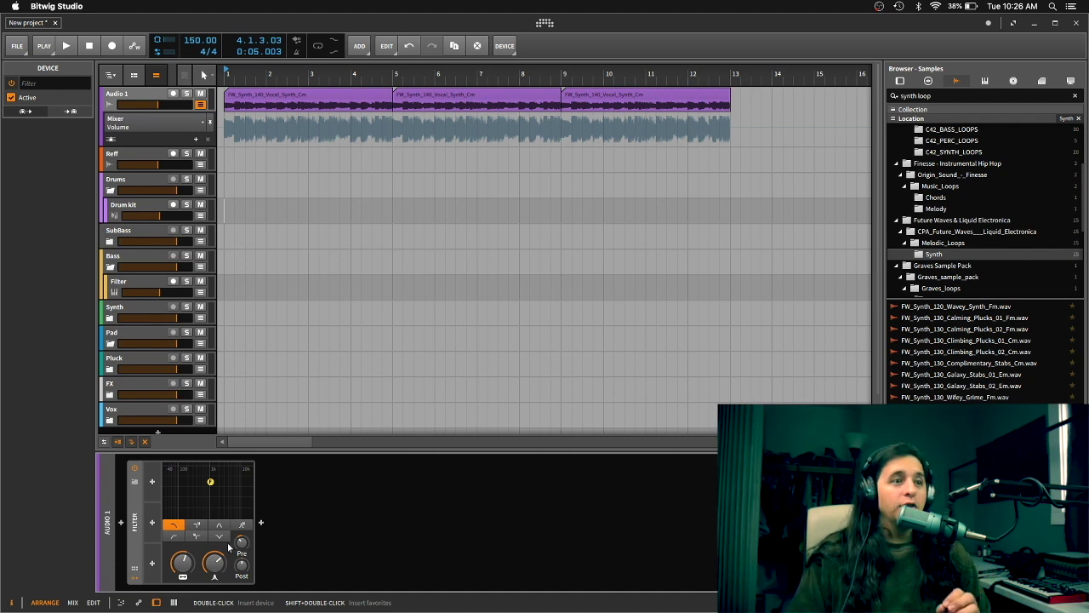
Lower the Filter's Cutoff and start mapping it to a controller or key
drag(188, 568, 187, 580)
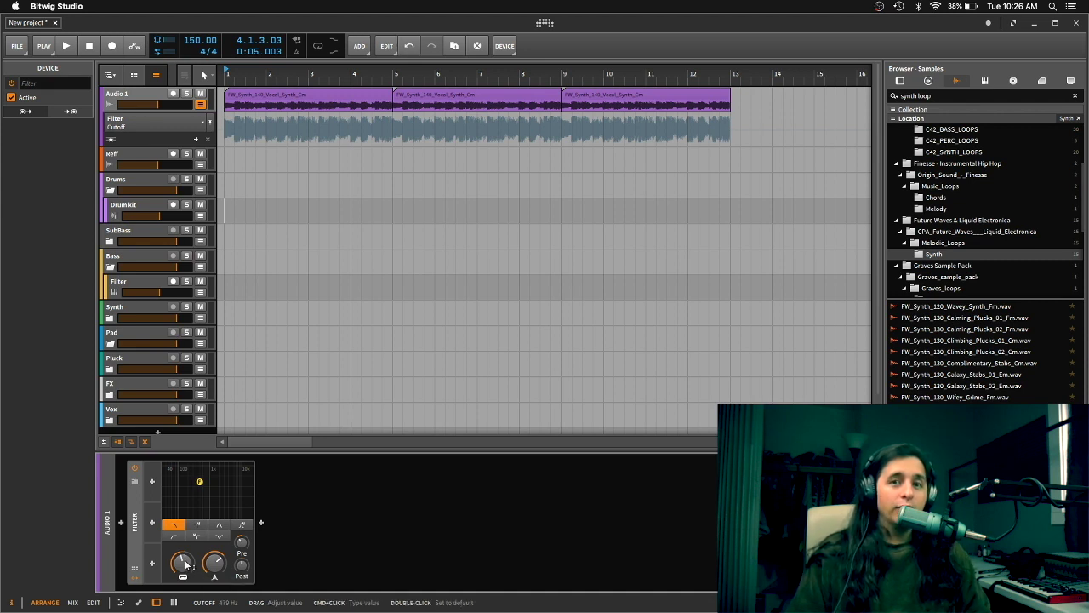
right_click(188, 564)
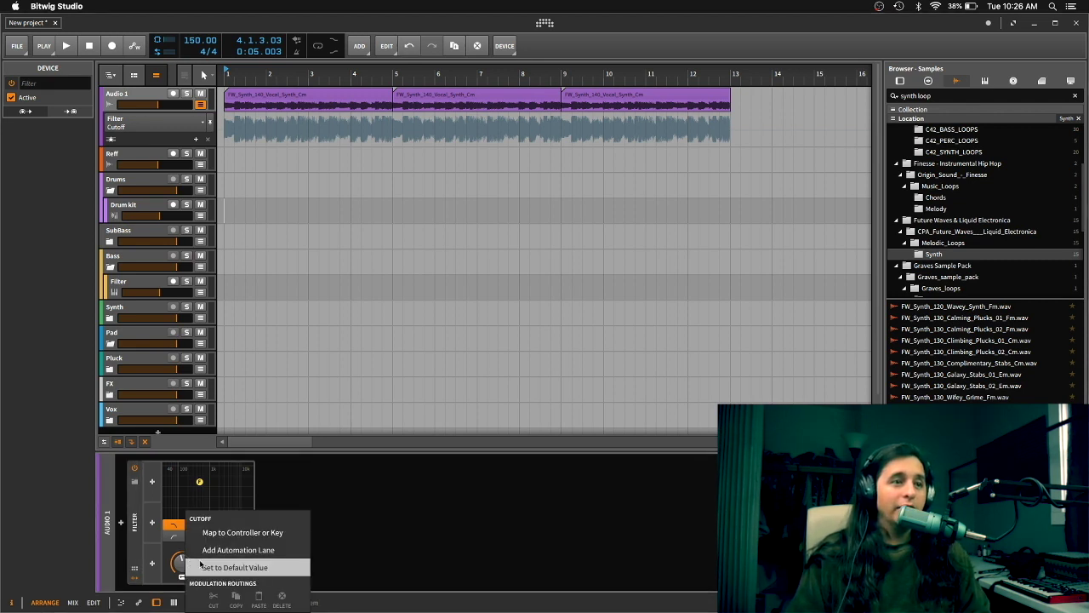
click(229, 533)
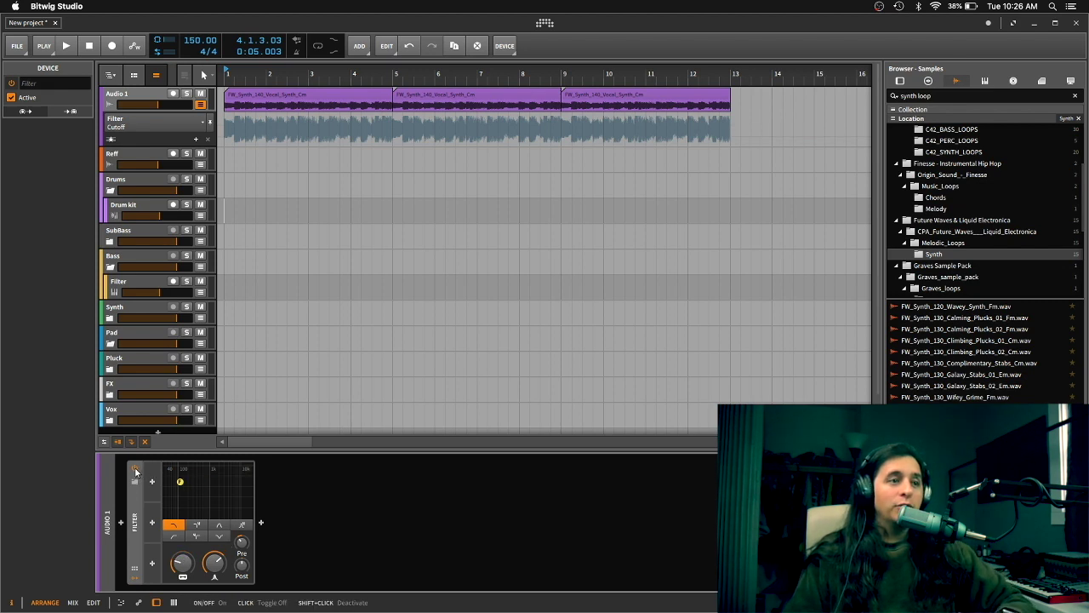
Map the Filter's on/off switch to the O key and toggle it, leaving the Filter on
right_click(135, 470)
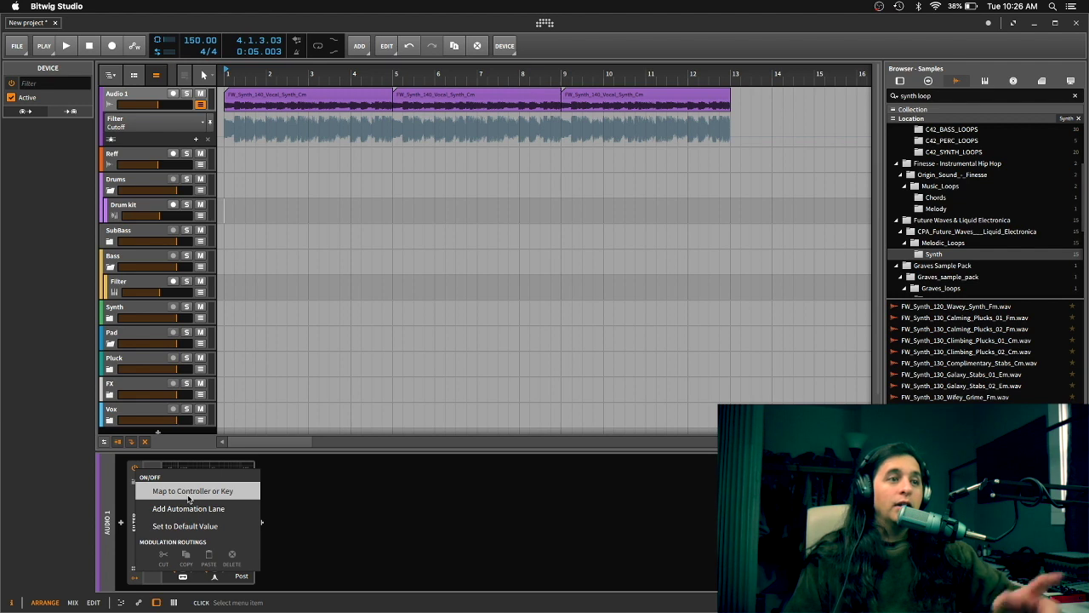
click(189, 492)
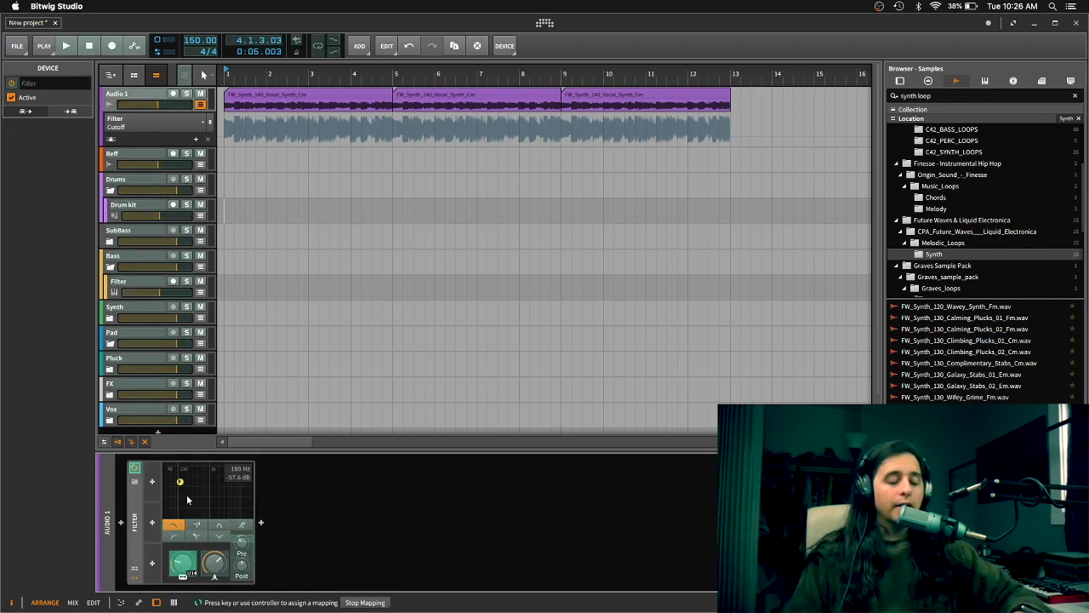
key(o)
key(o)
key(o)
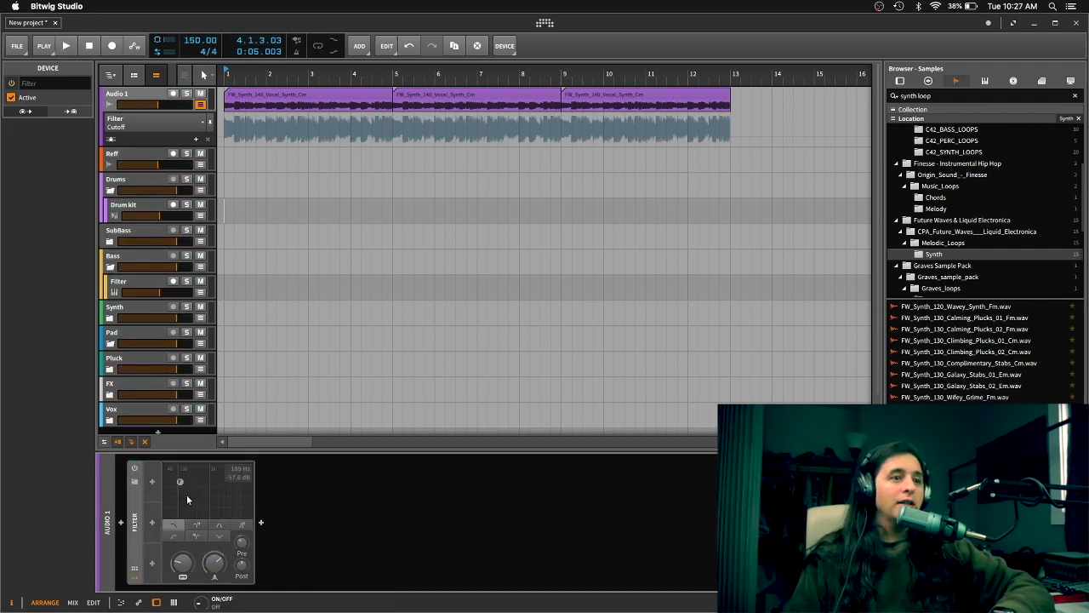
key(o)
key(o)
key(o)
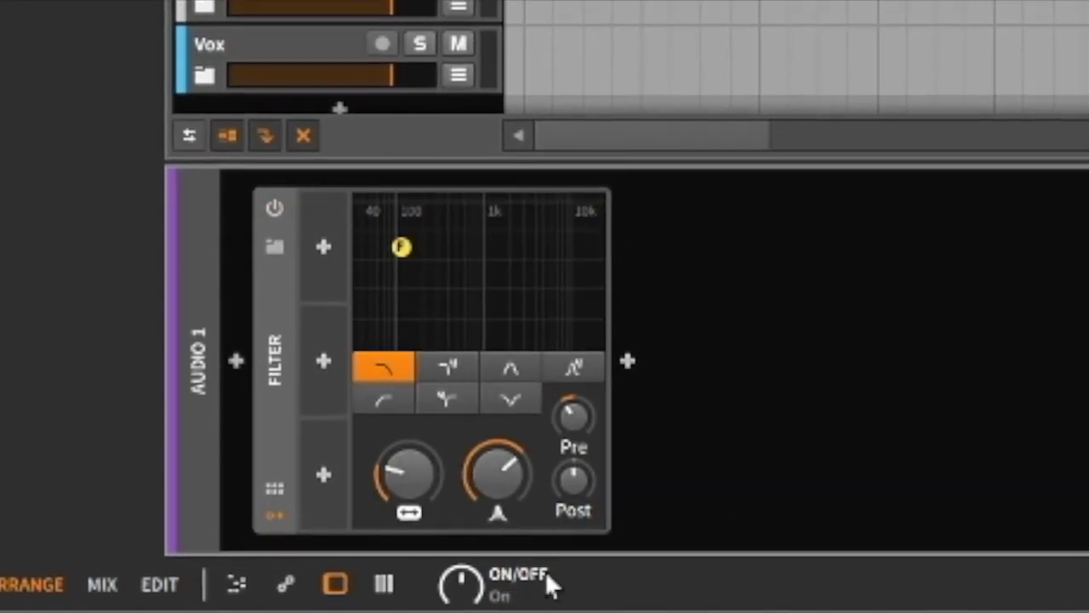
key(o)
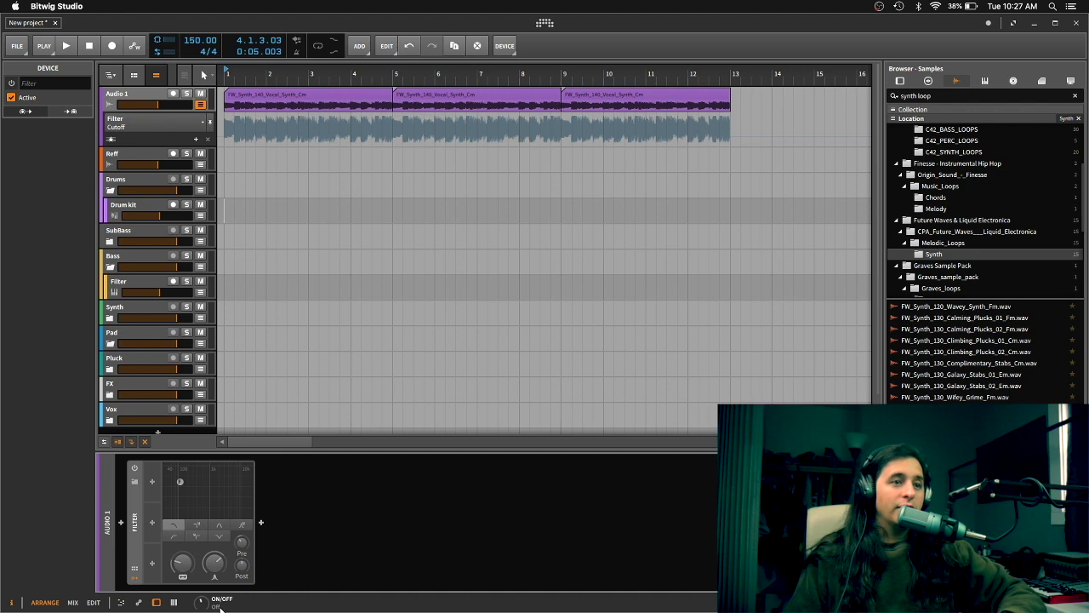
key(o)
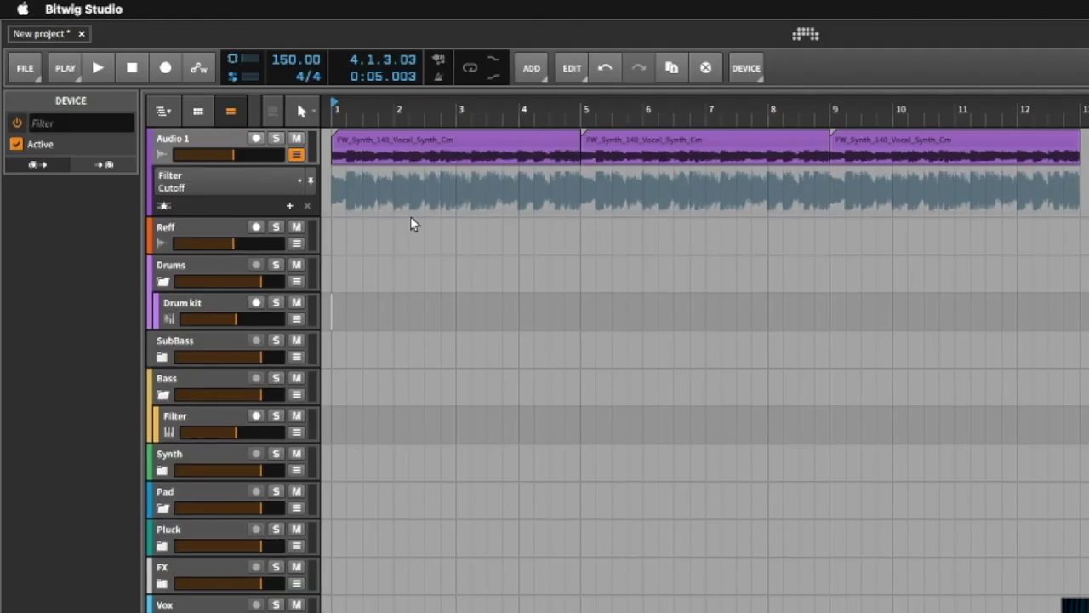
With automation write, Record and Audio 1 armed, record a wavy Cutoff curve over bars 1–7, then disarm
click(210, 73)
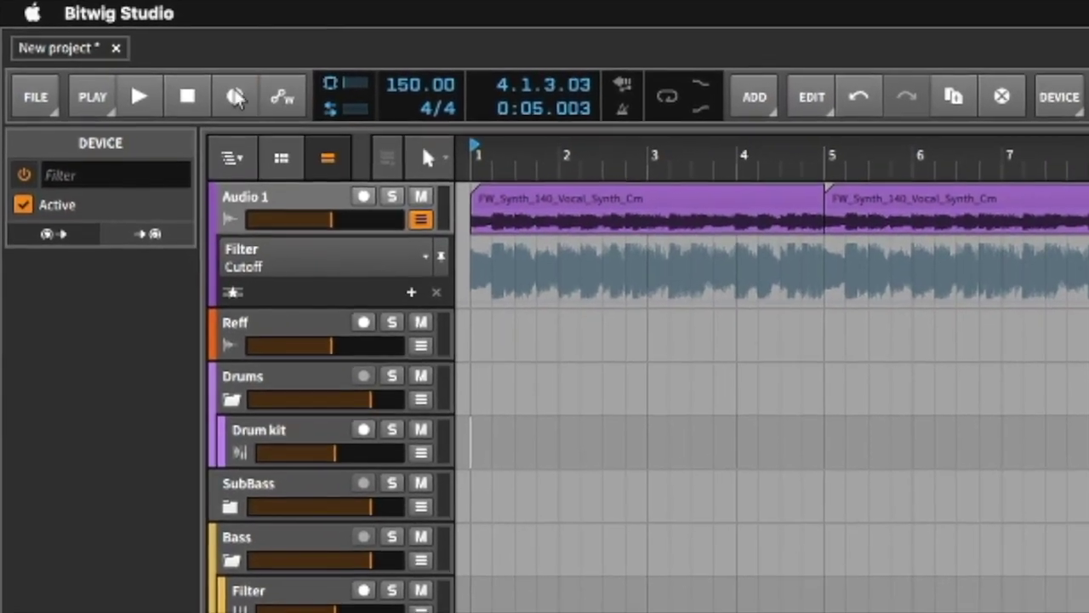
click(214, 90)
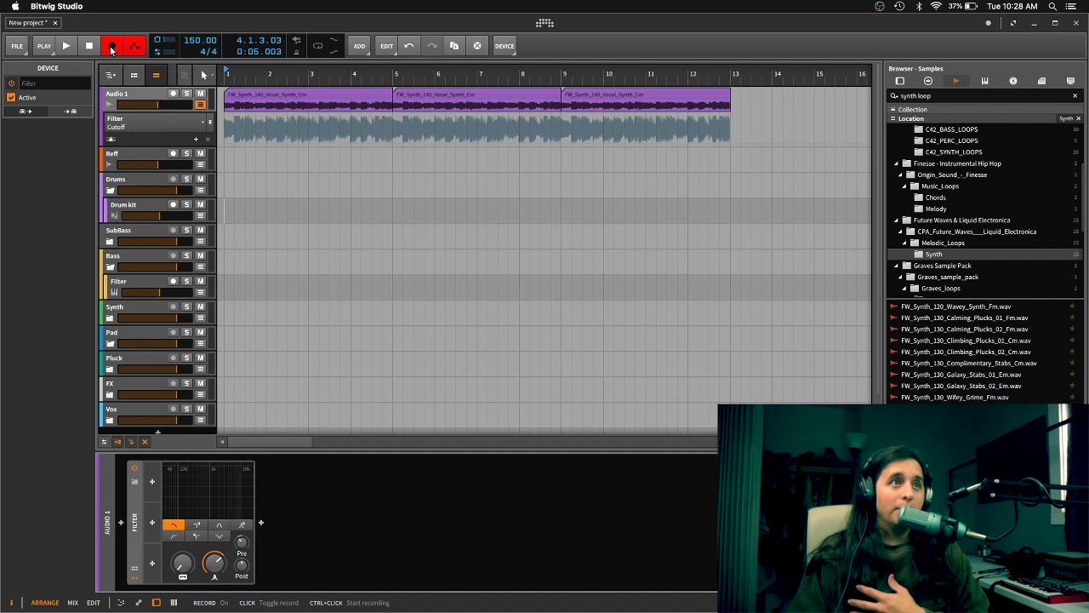
click(174, 93)
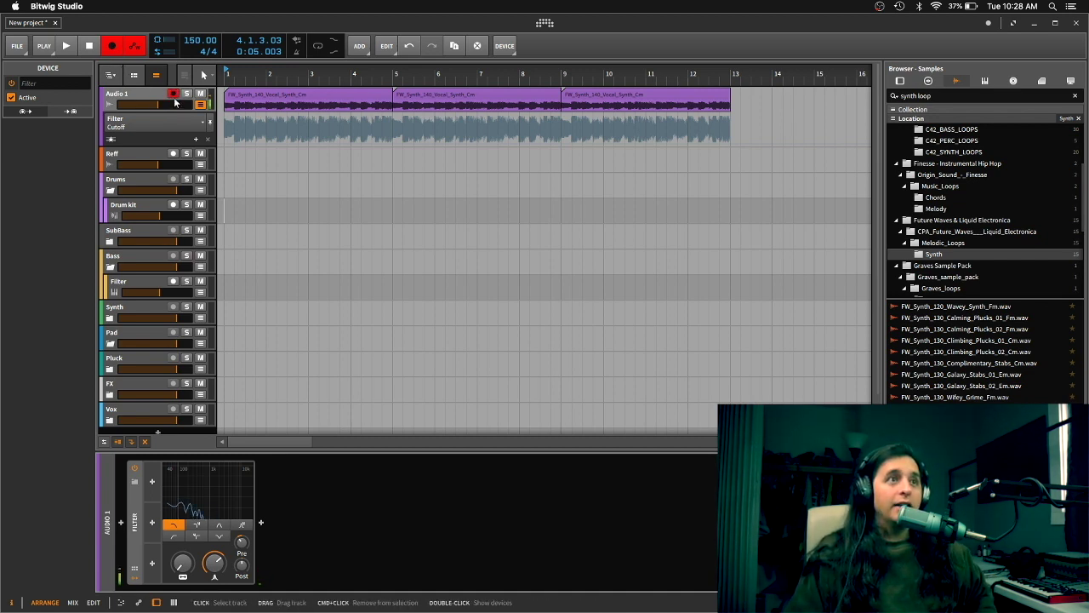
key(space)
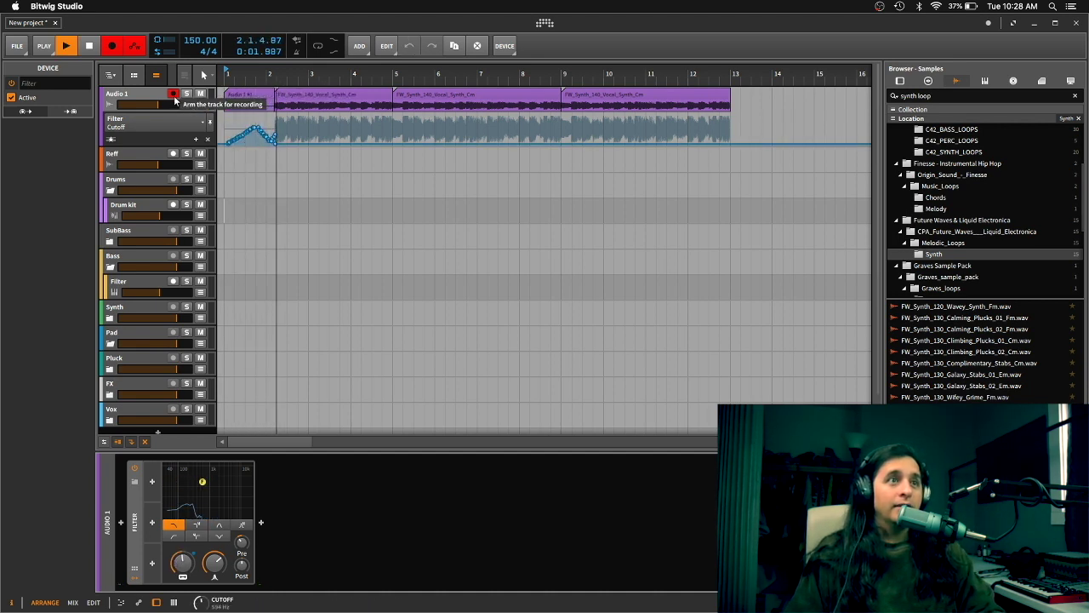
key(space)
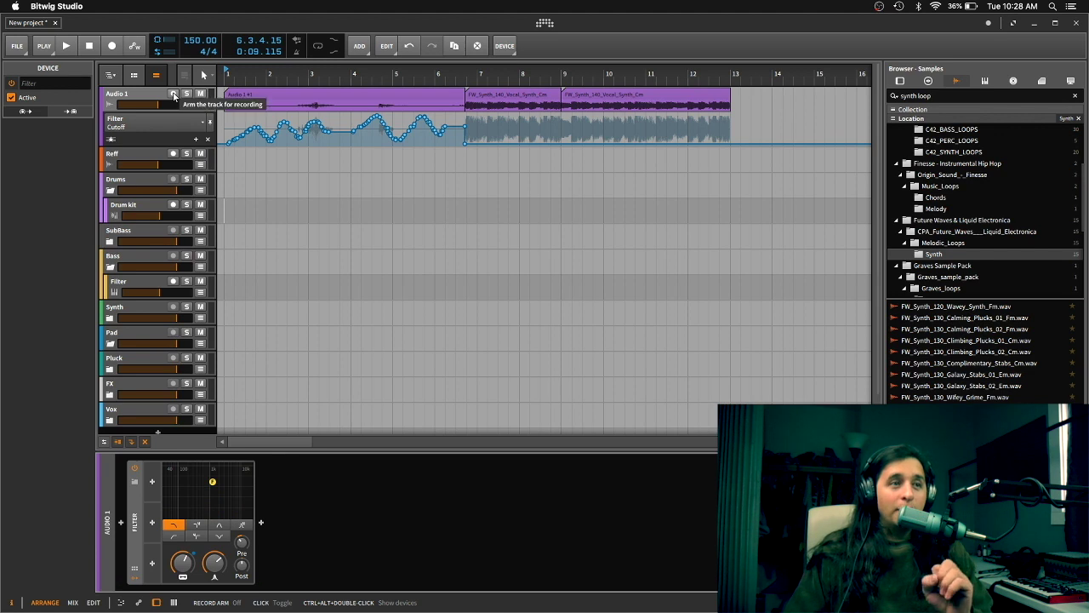
click(173, 93)
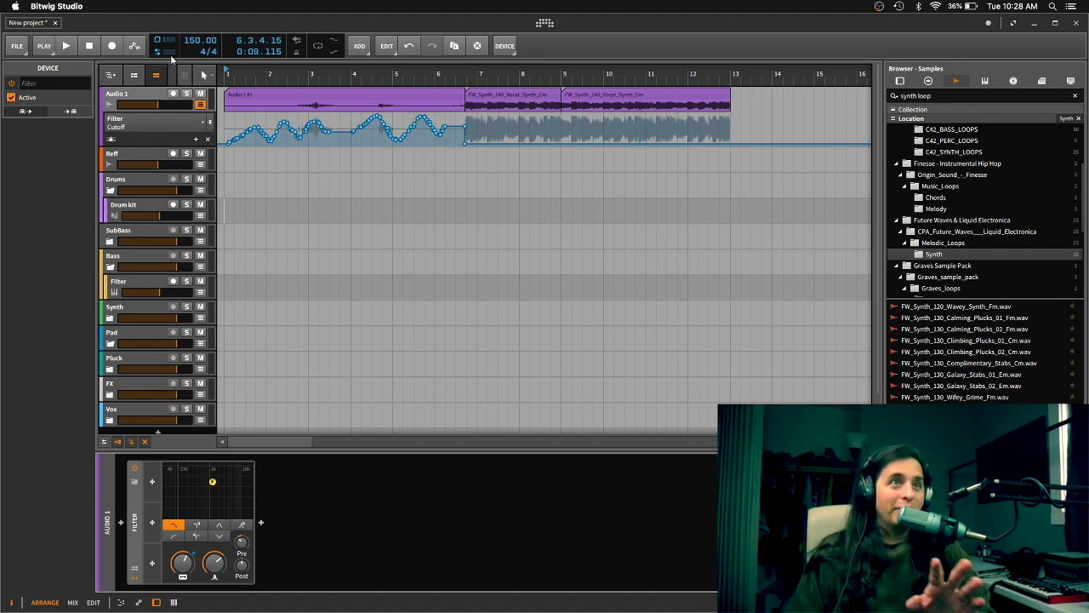
Undo the recorded cutoff automation and re-show Audio 1's automation lanes
key(super+z)
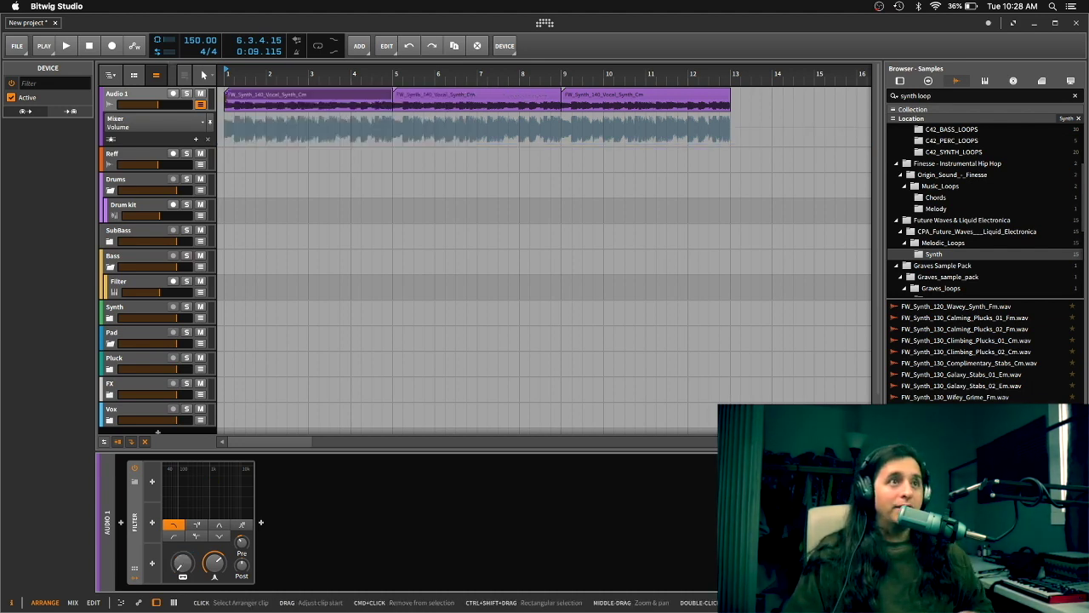
click(163, 120)
click(165, 129)
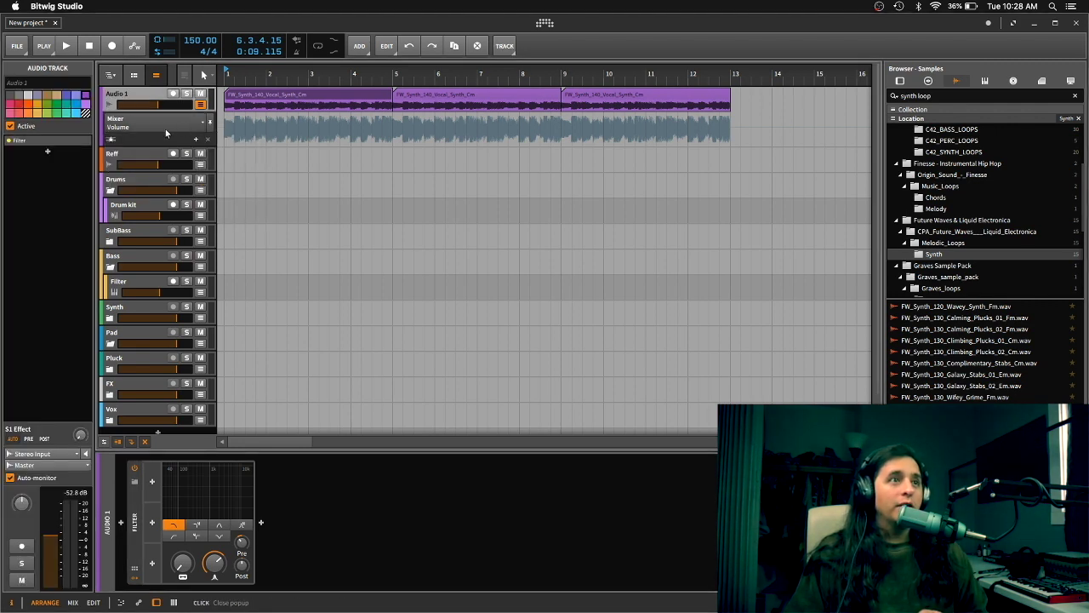
click(201, 104)
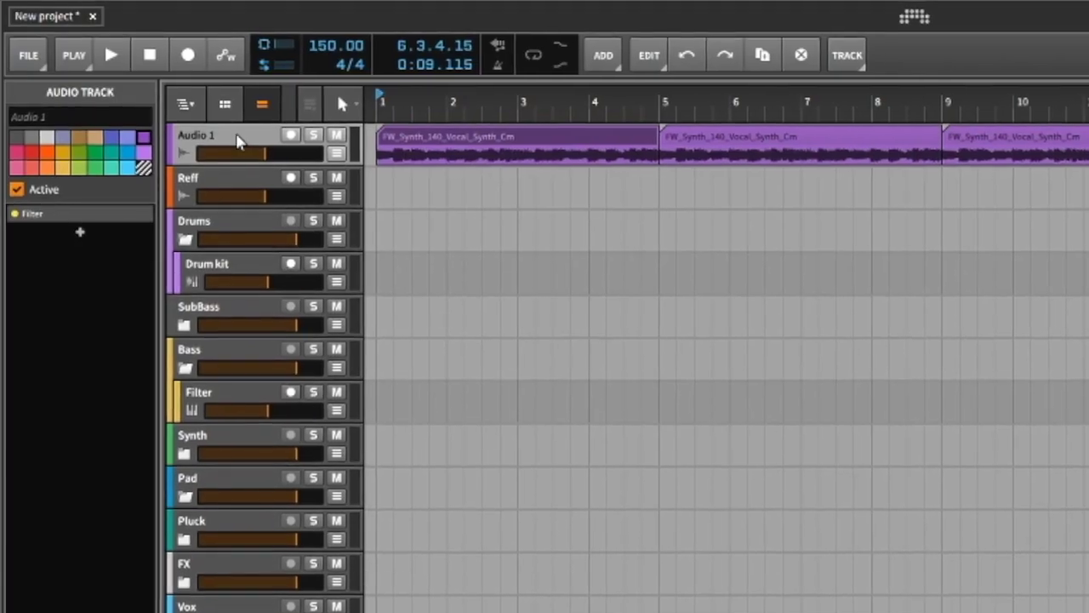
click(345, 155)
Set Audio 1's automation lane to Filter Cutoff and arm the track
click(294, 187)
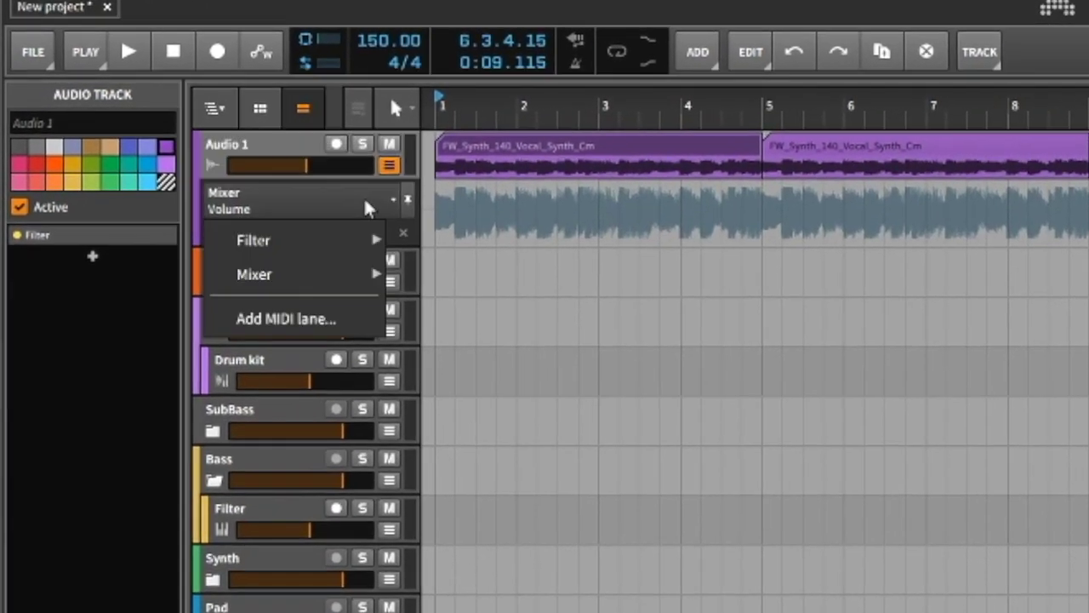
mouse_move(358, 252)
click(468, 283)
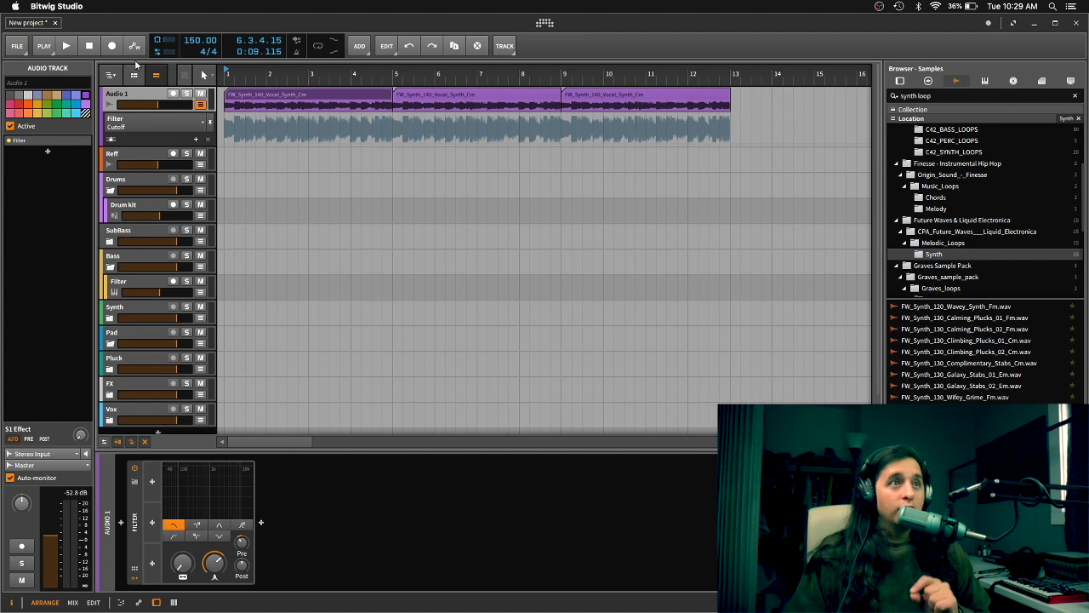
click(172, 94)
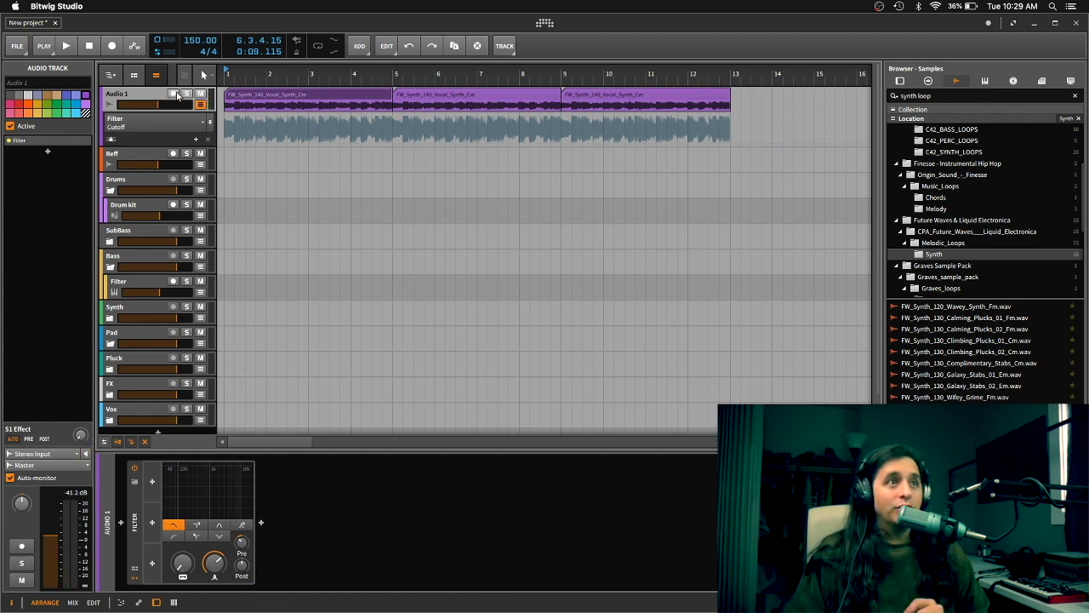
Toggle Audio 1's record arm off and back on
click(173, 95)
click(173, 94)
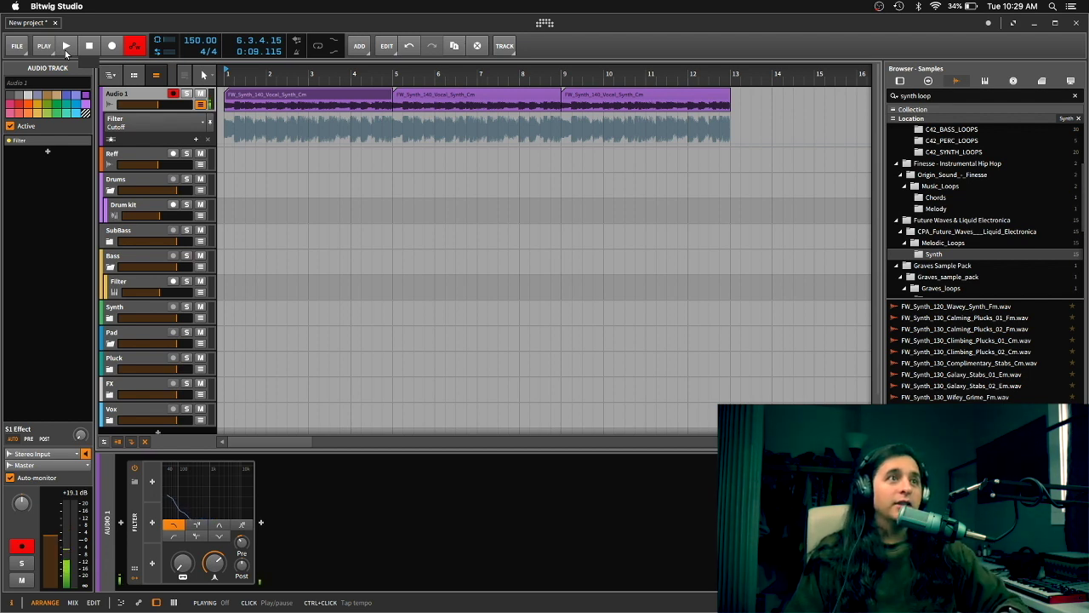
Record a rising Filter Cutoff curve on Audio 1 from bar 1 to bar 9
click(65, 49)
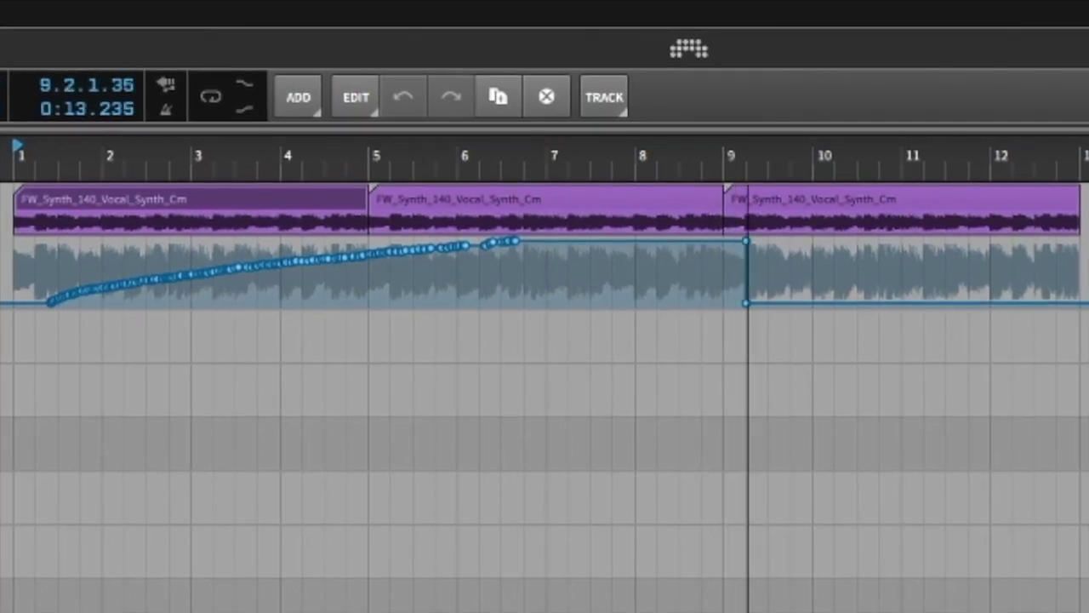
key(space)
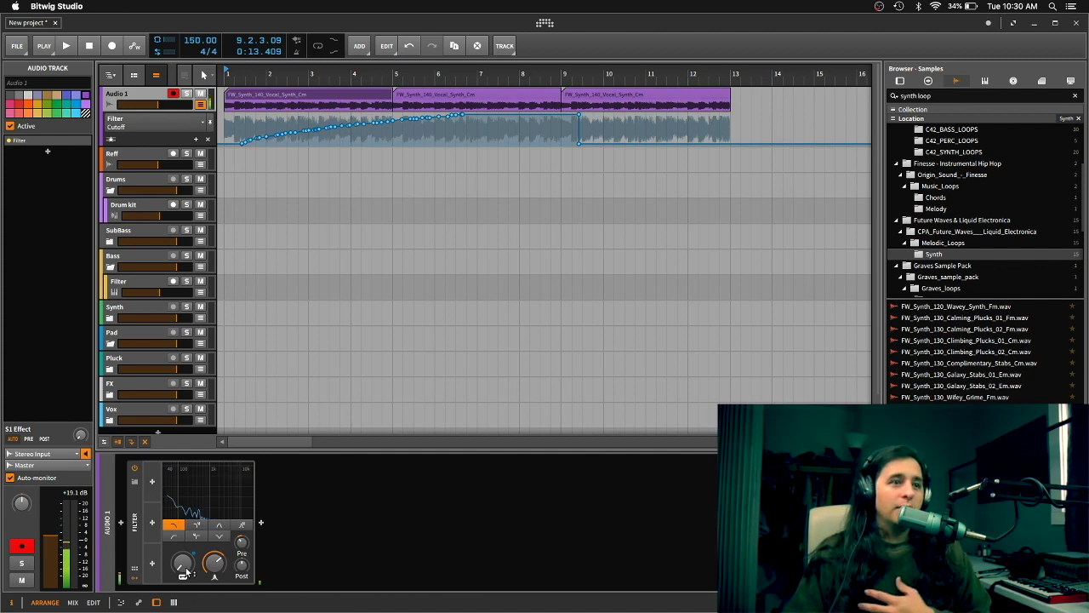
right_click(185, 498)
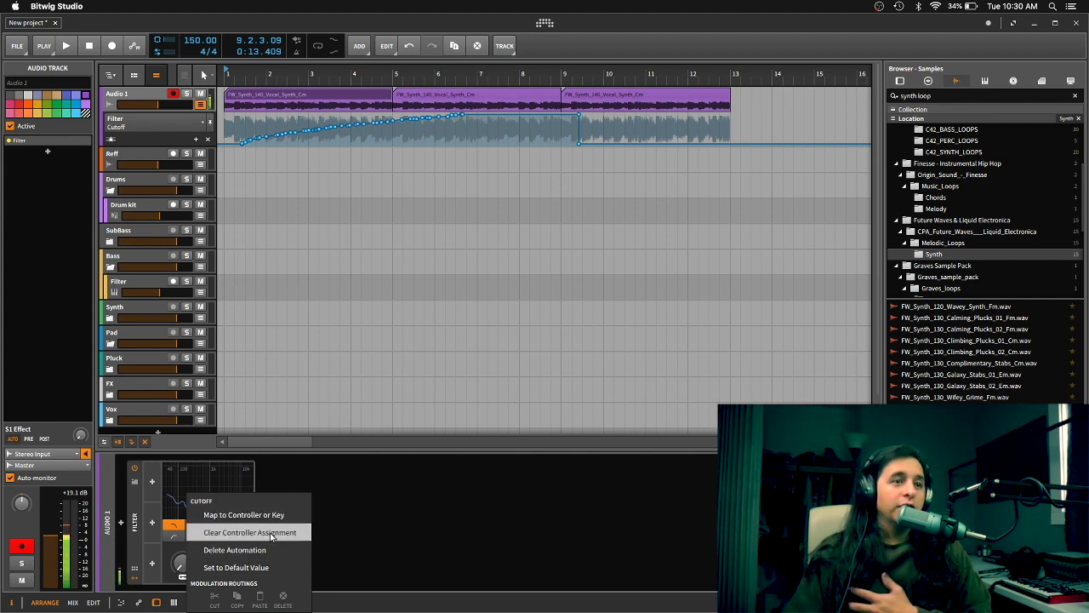
Clear the controller assignments from the Filter's Cutoff knob and on/off switch
click(270, 533)
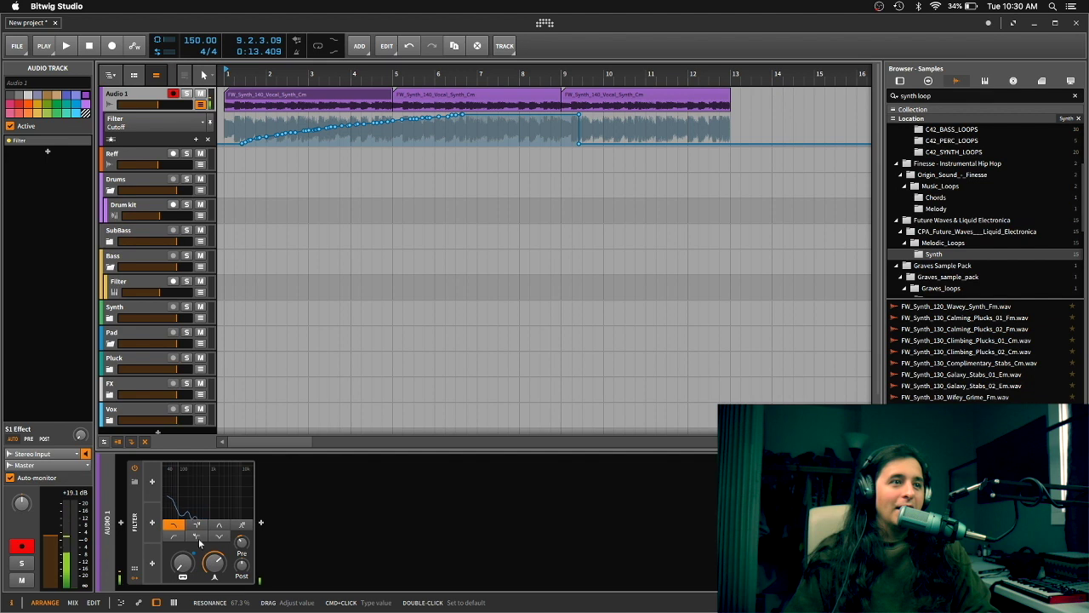
right_click(135, 468)
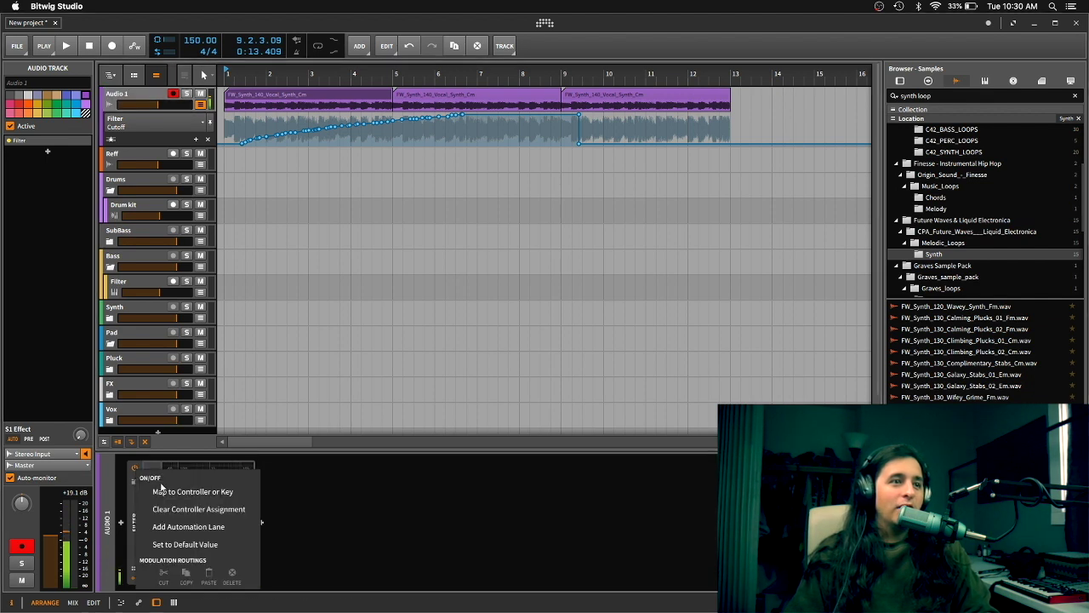
click(189, 512)
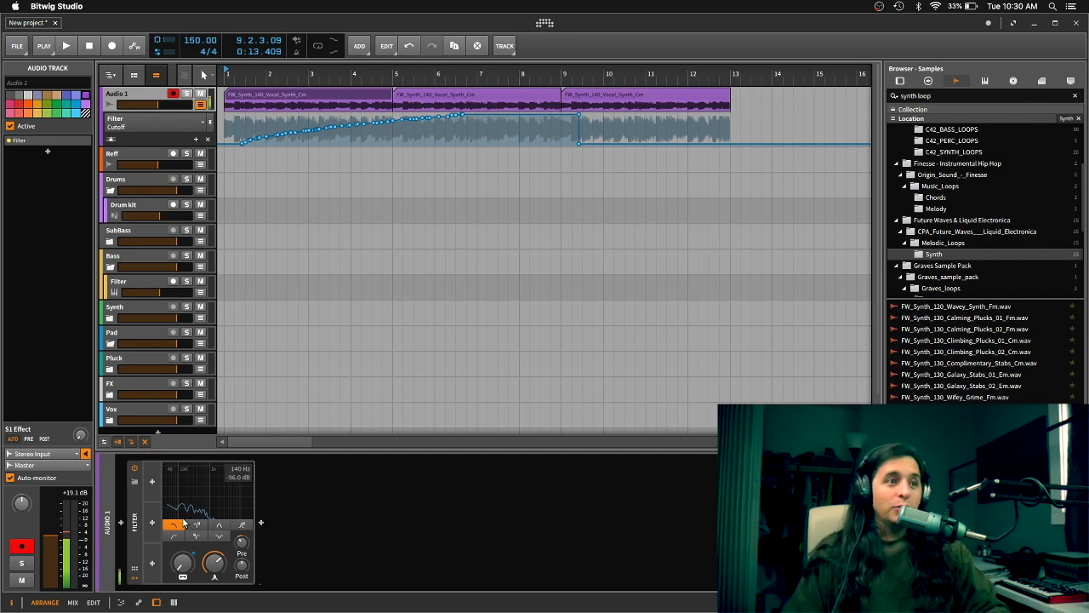
click(262, 522)
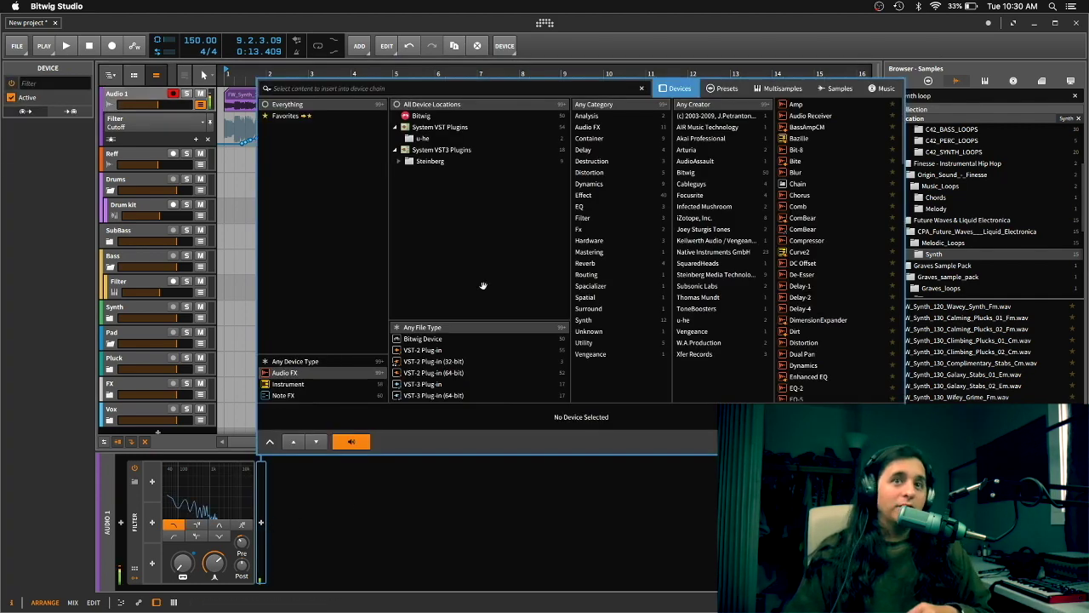
Insert Bitwig's Chorus from the Audio FX list after the Filter on Audio 1
click(421, 116)
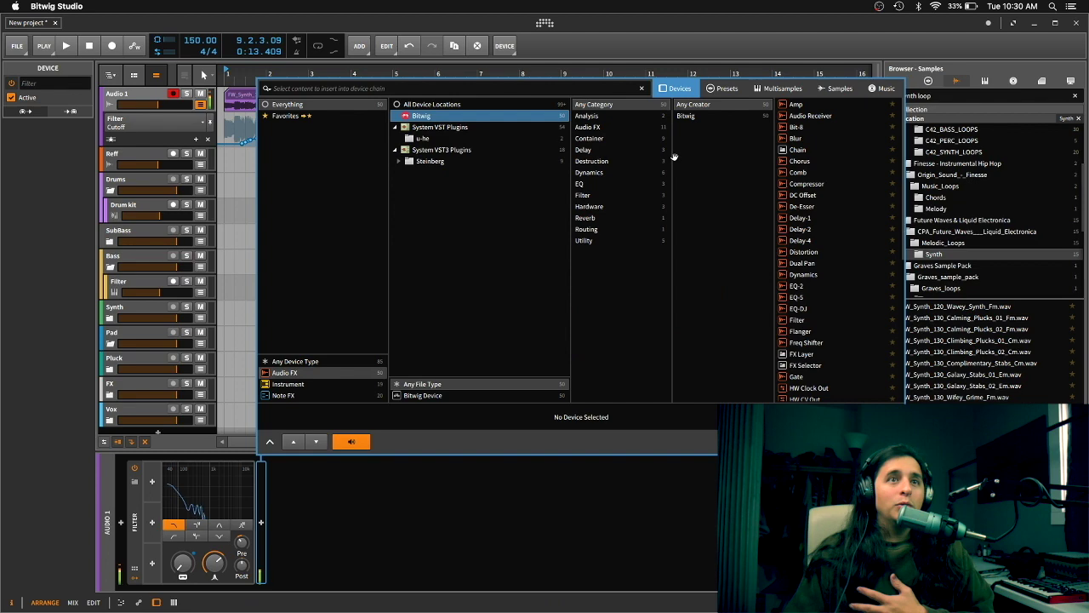
click(588, 127)
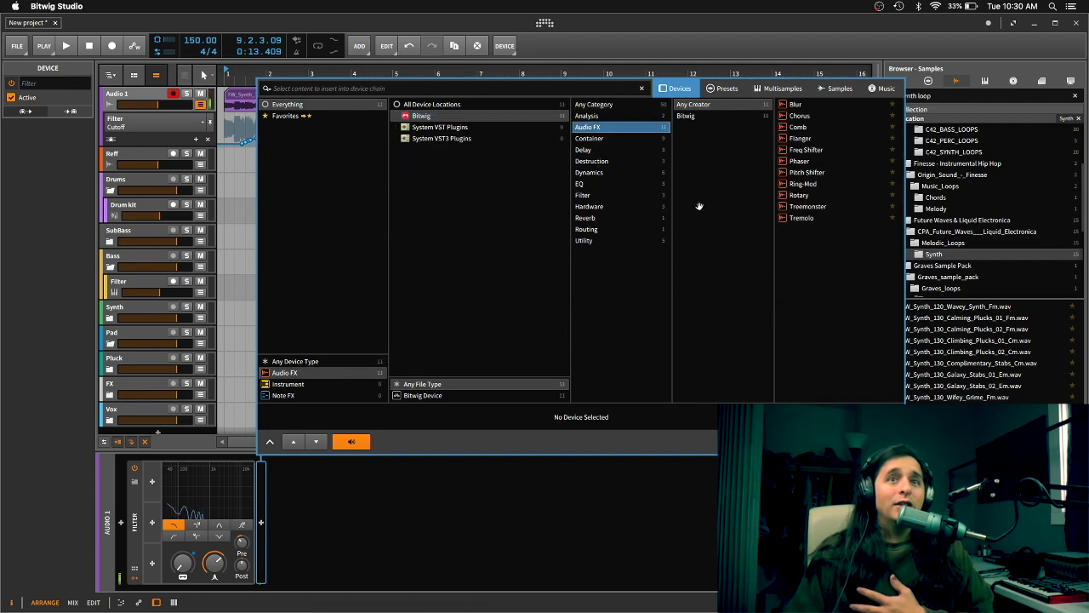
click(799, 116)
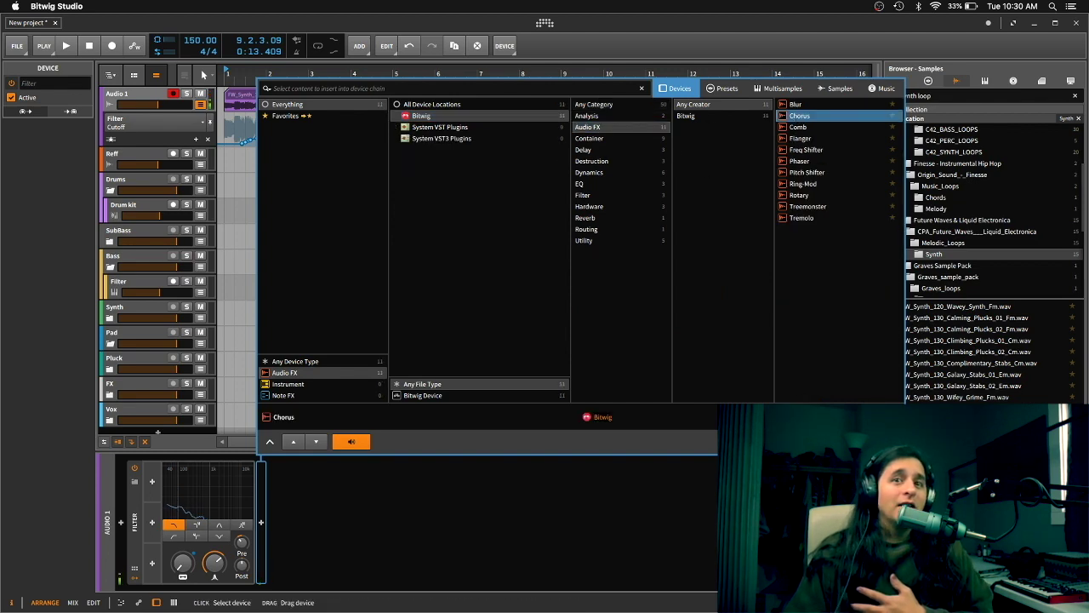
double_click(799, 116)
Map the Chorus Mix and Time to the hardware controller and enable automation writing
right_click(387, 577)
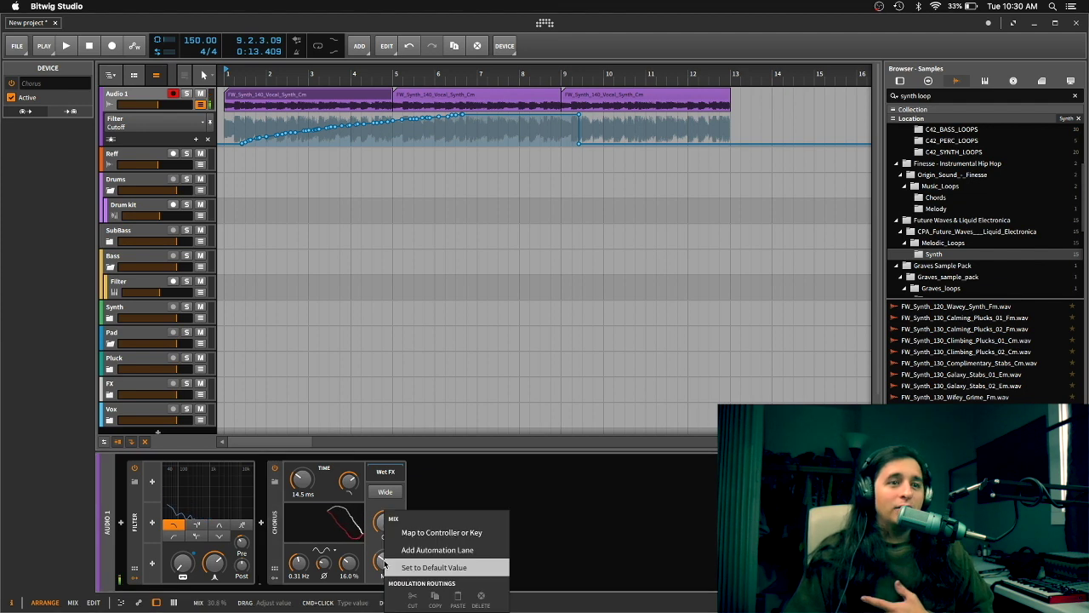
click(438, 534)
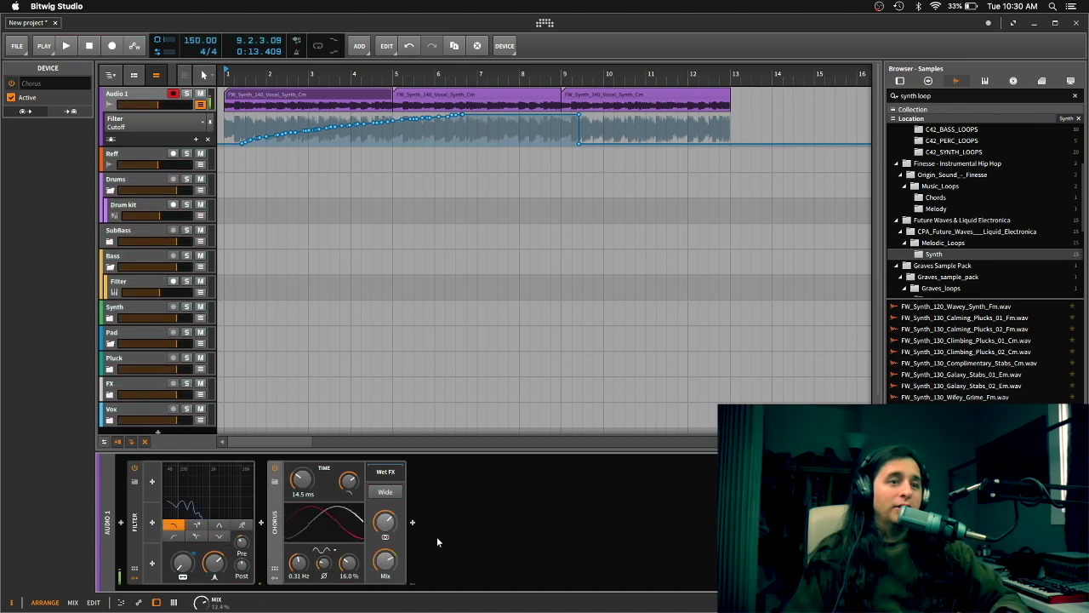
right_click(305, 481)
click(334, 508)
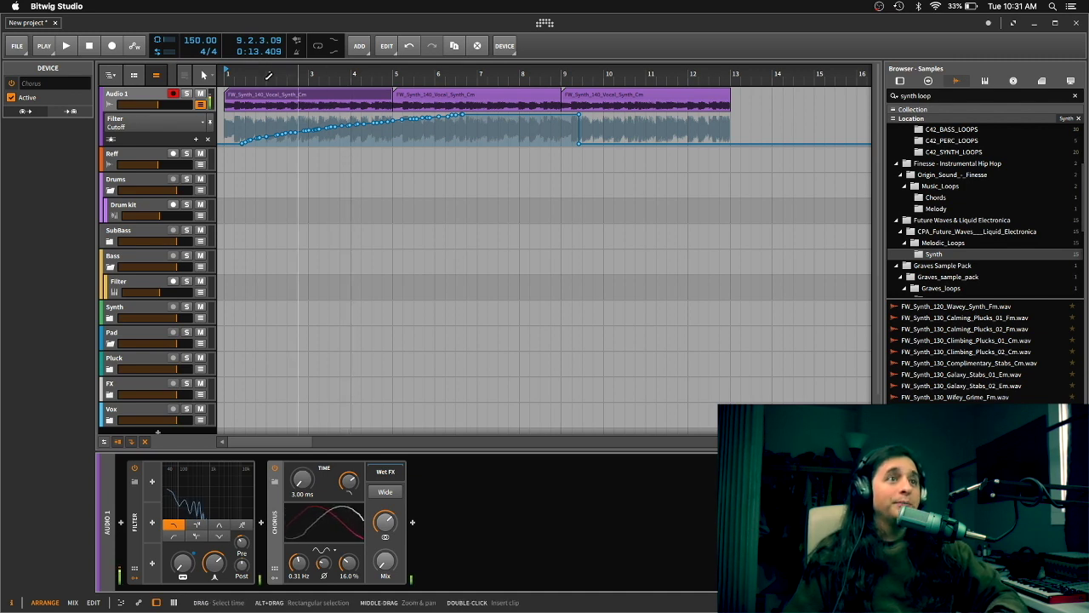
click(134, 46)
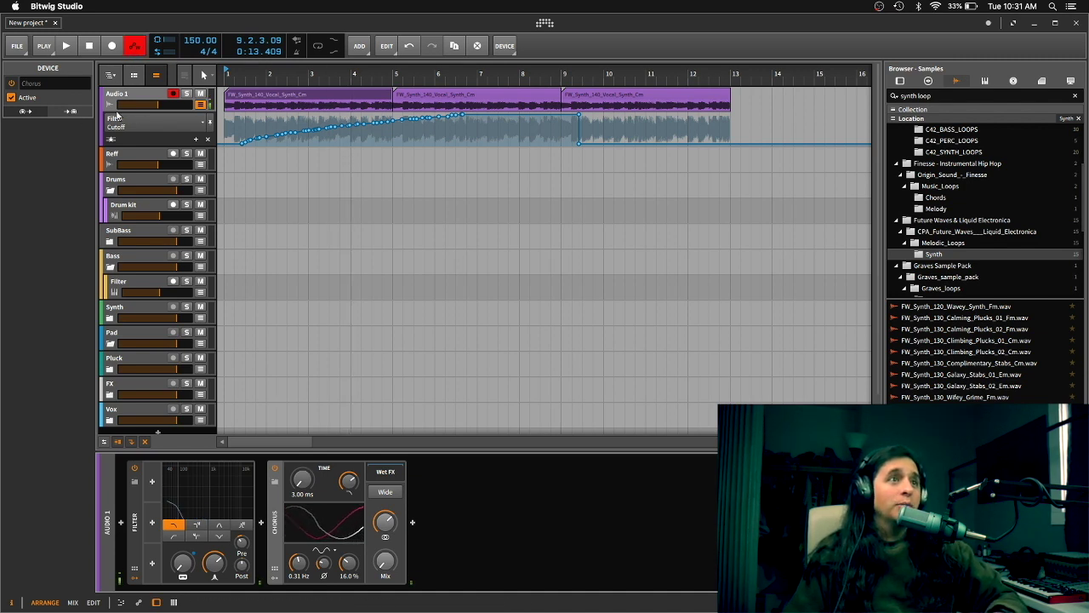
Play Audio 1 through bar 10 while sweeping Chorus Time and Mix, then stop
click(68, 46)
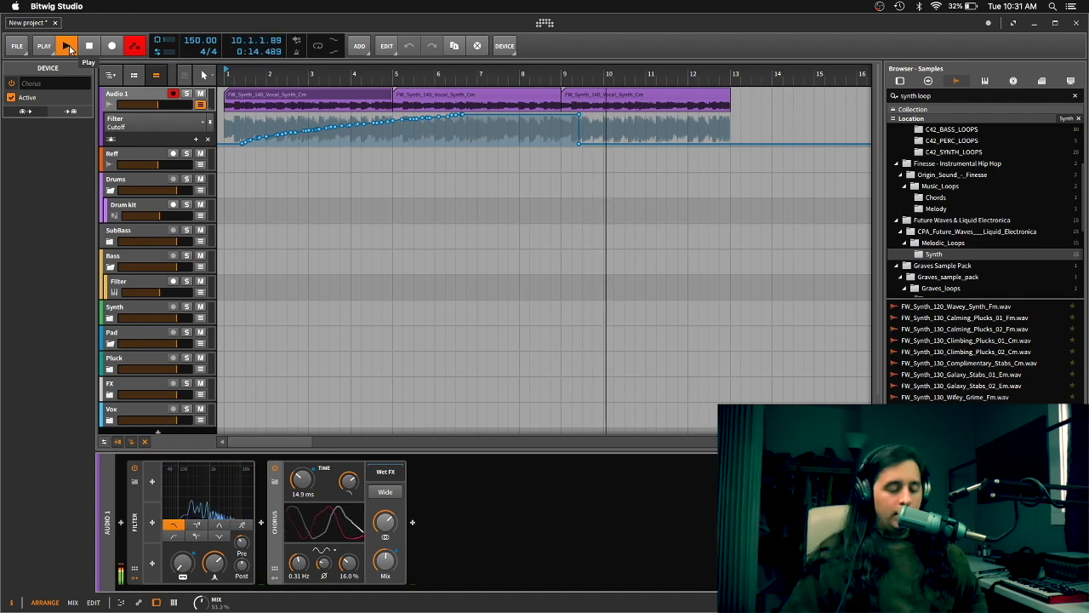
click(70, 48)
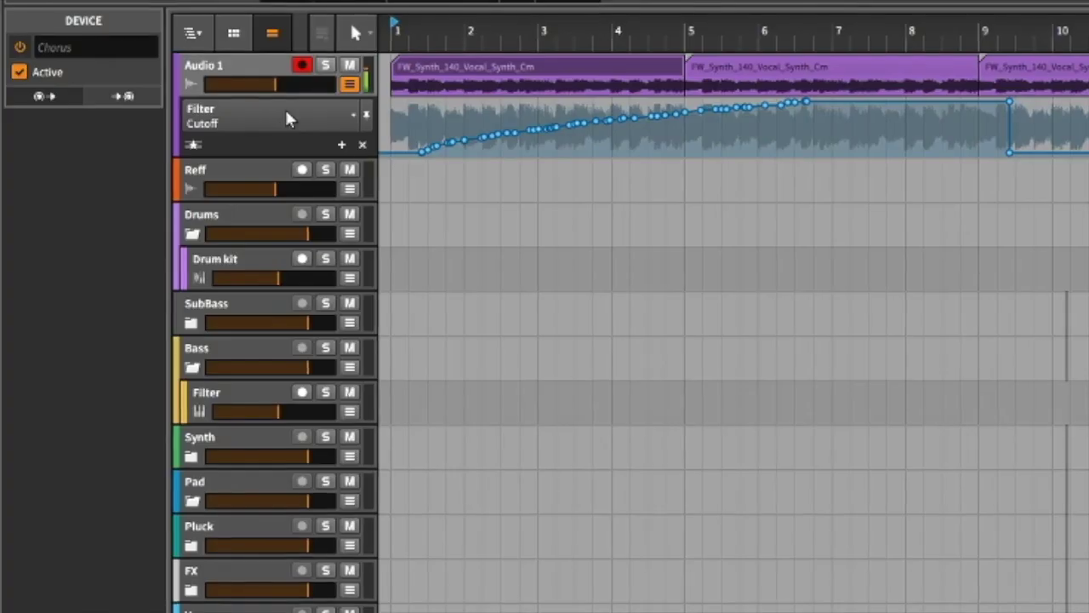
Switch Audio 1's automation lane to show Chorus Time
click(160, 121)
mouse_move(298, 285)
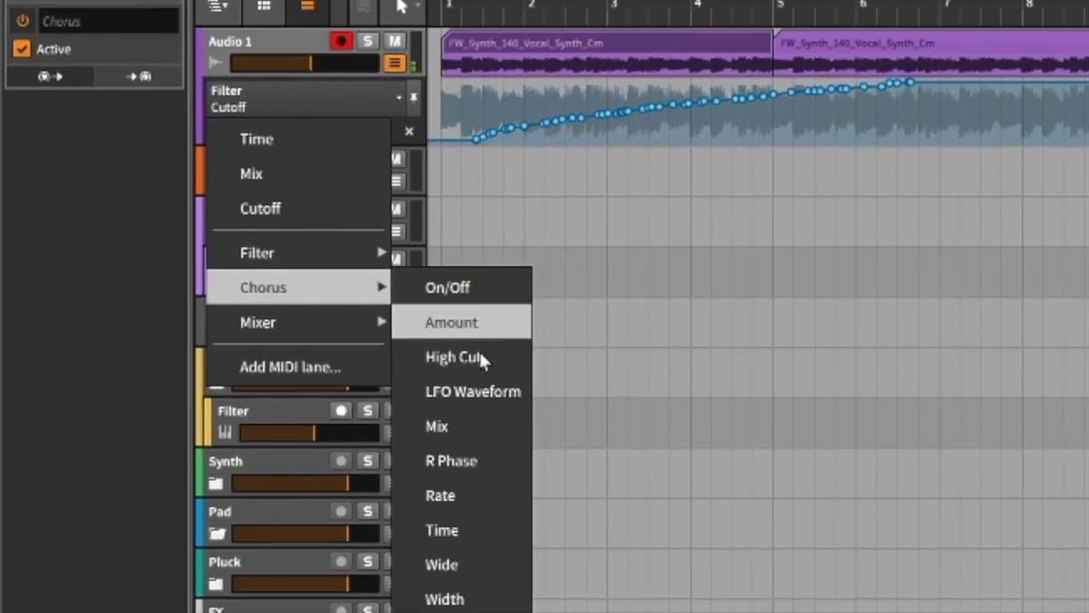
click(511, 536)
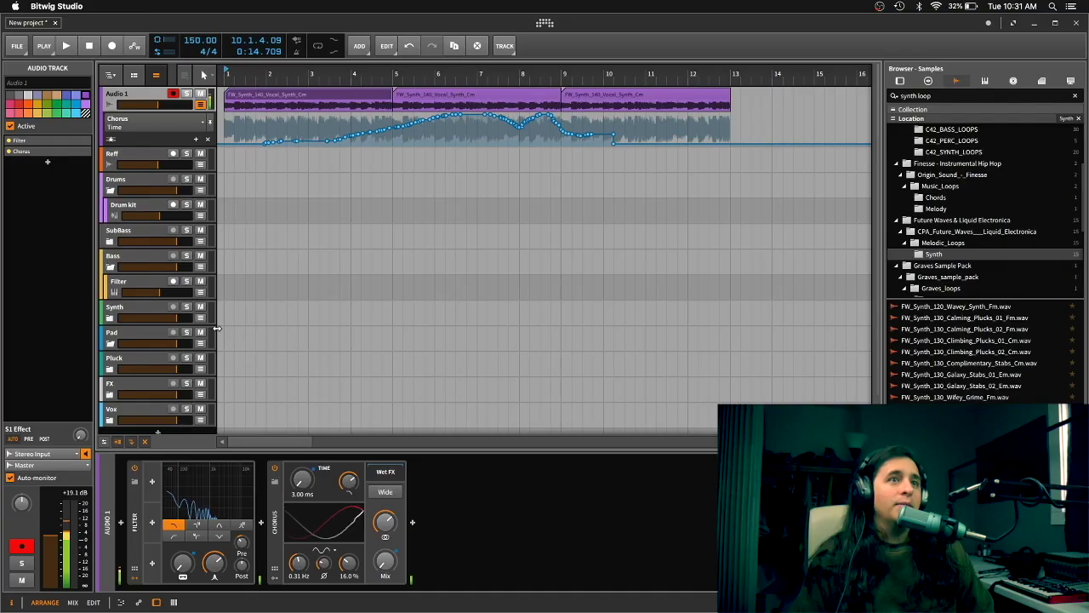
click(164, 135)
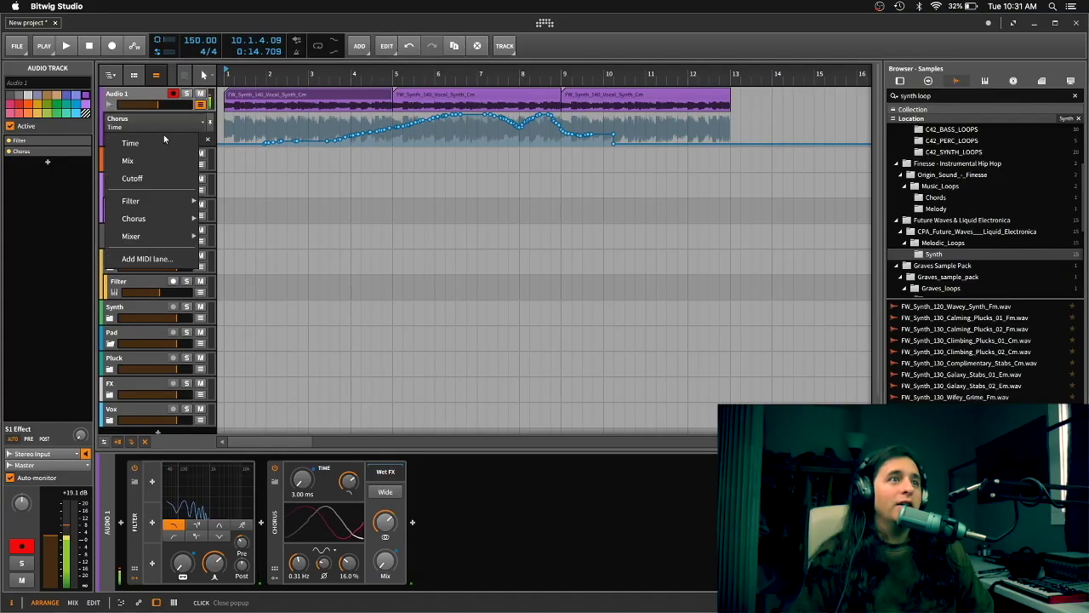
click(186, 130)
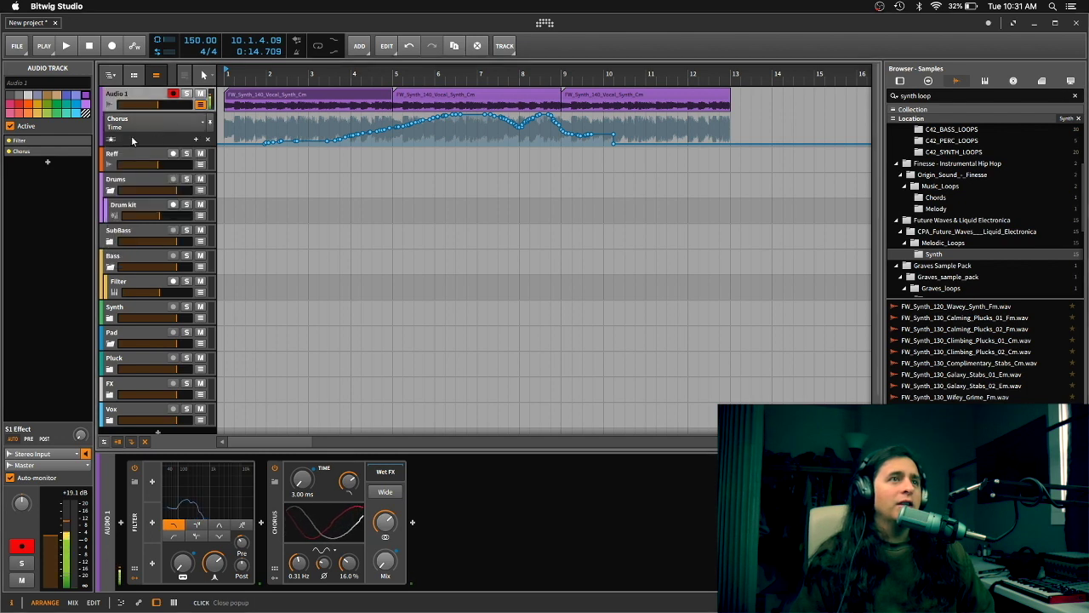
Add a second automation lane showing Chorus Mix
click(197, 138)
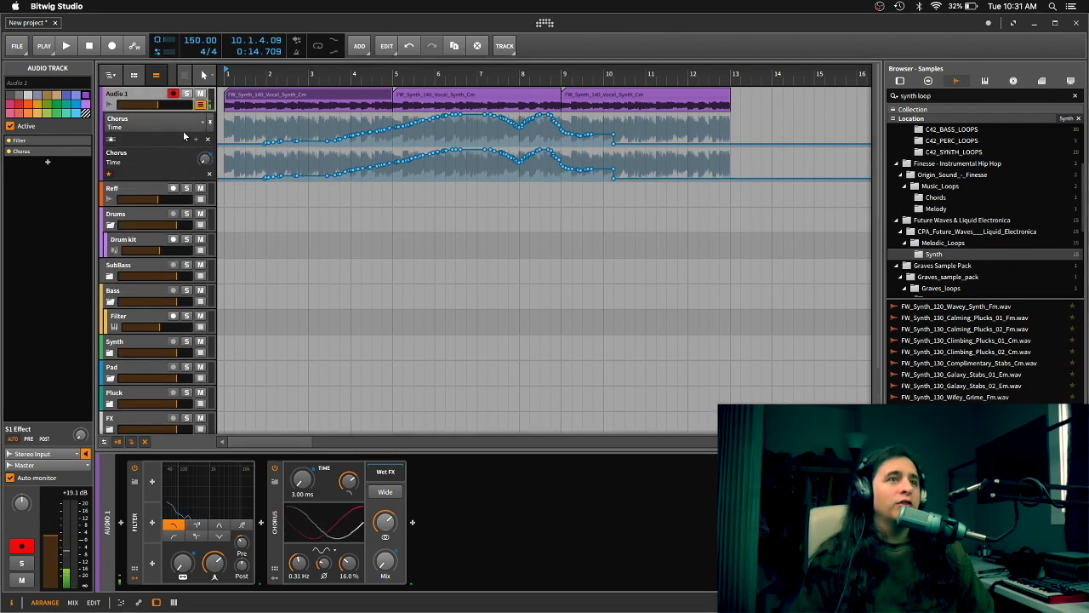
click(136, 158)
mouse_move(176, 219)
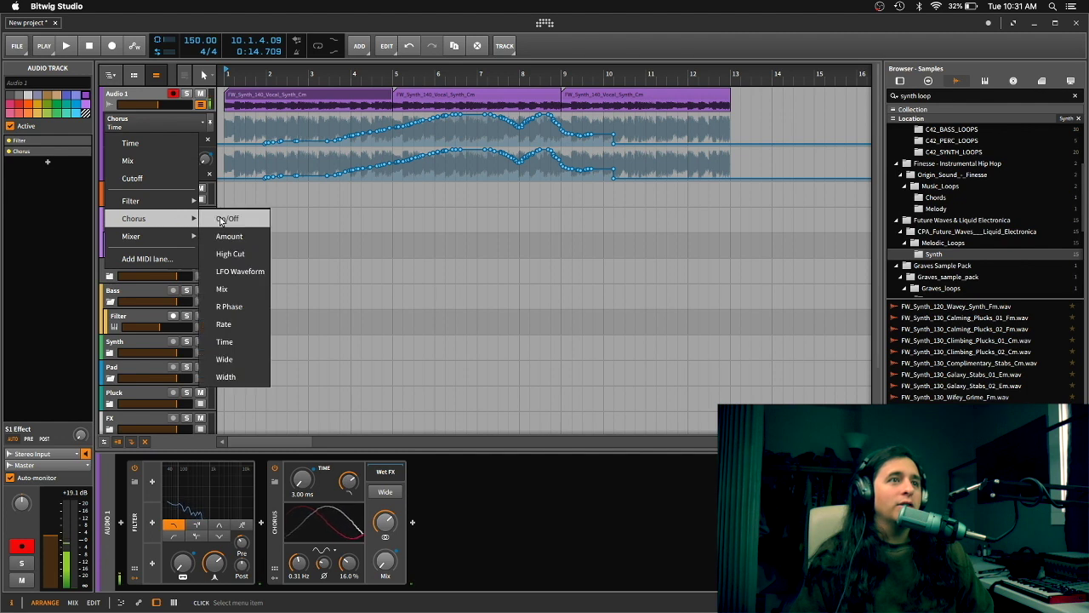
click(223, 289)
Add a third automation lane and set the top lane to Filter Cutoff
click(195, 140)
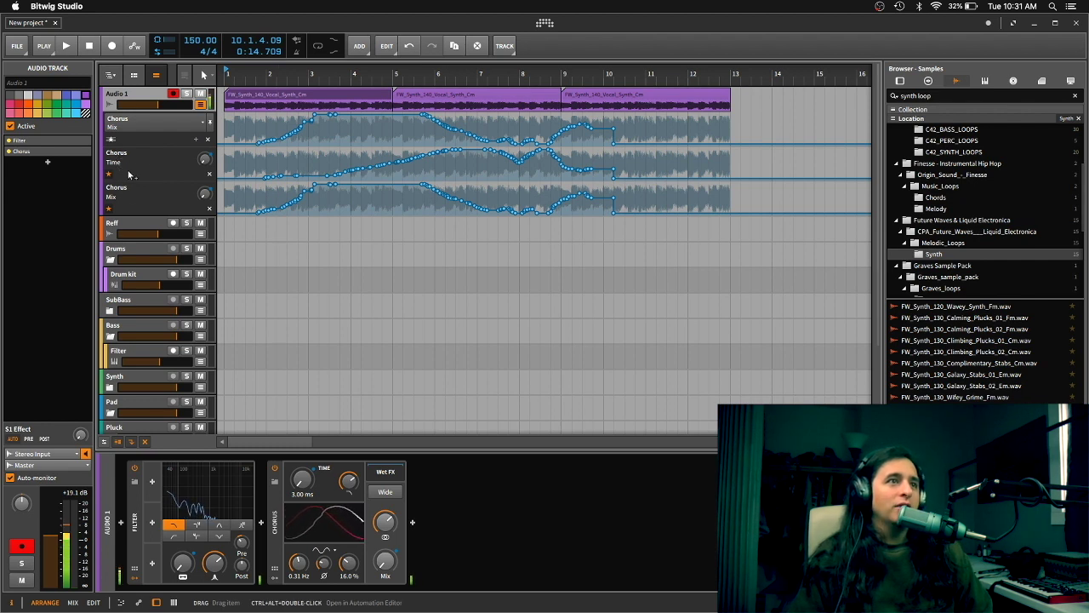
click(172, 124)
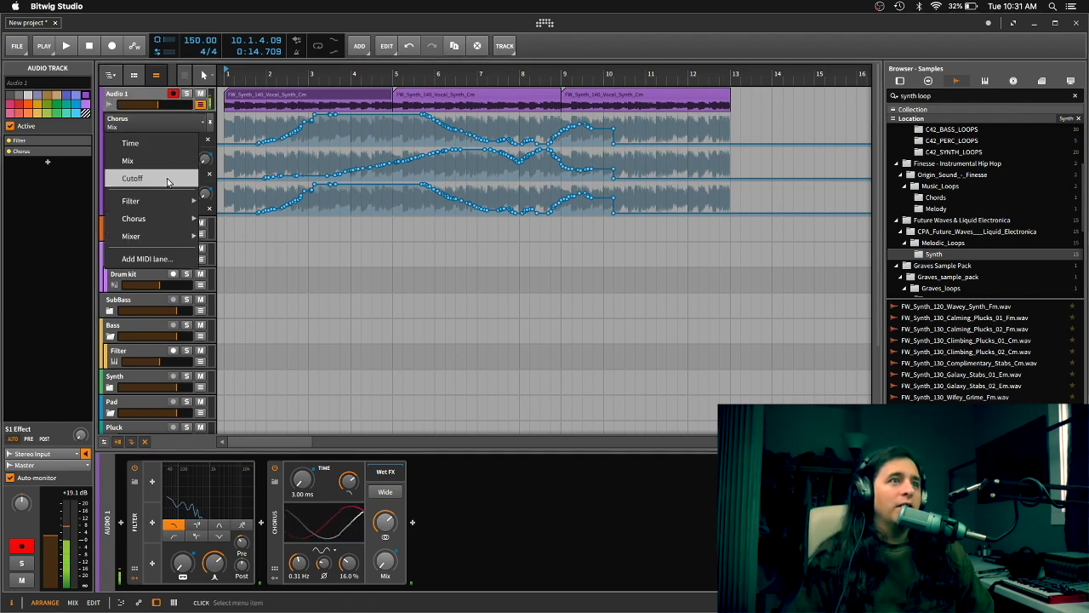
mouse_move(170, 204)
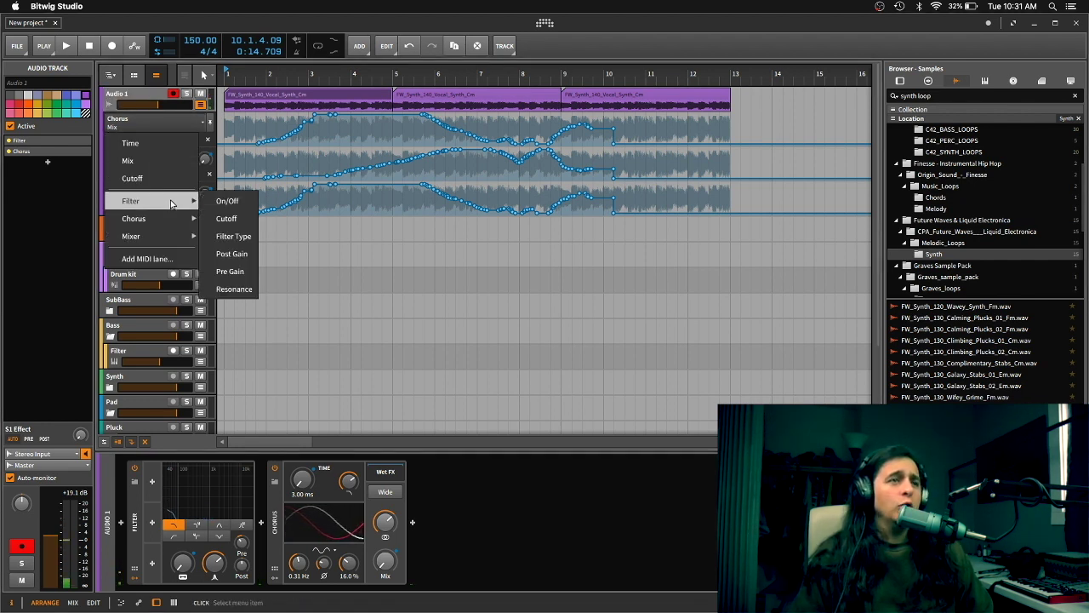
click(243, 221)
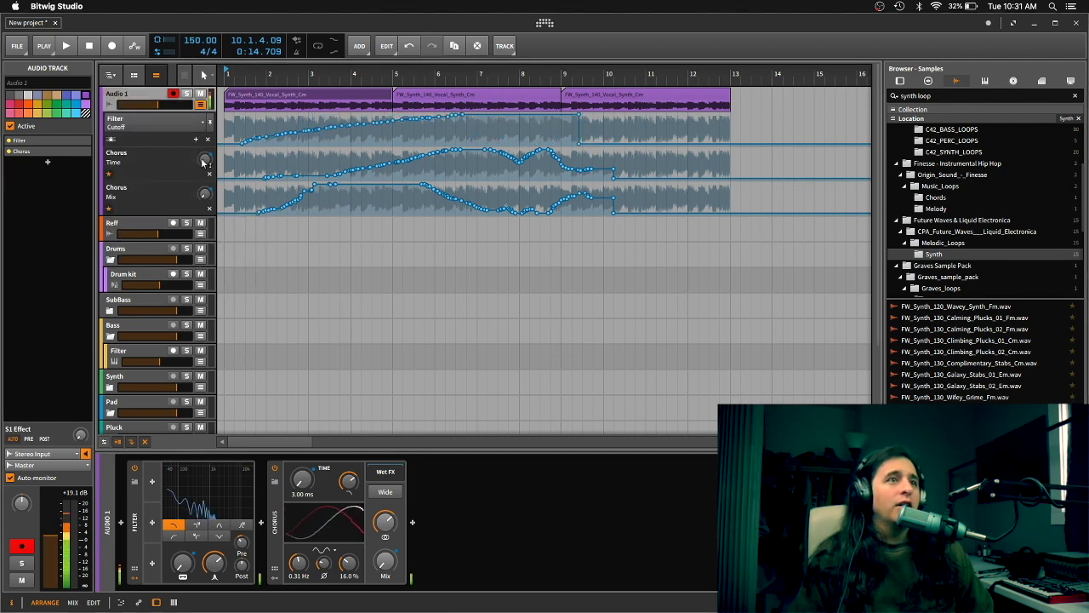